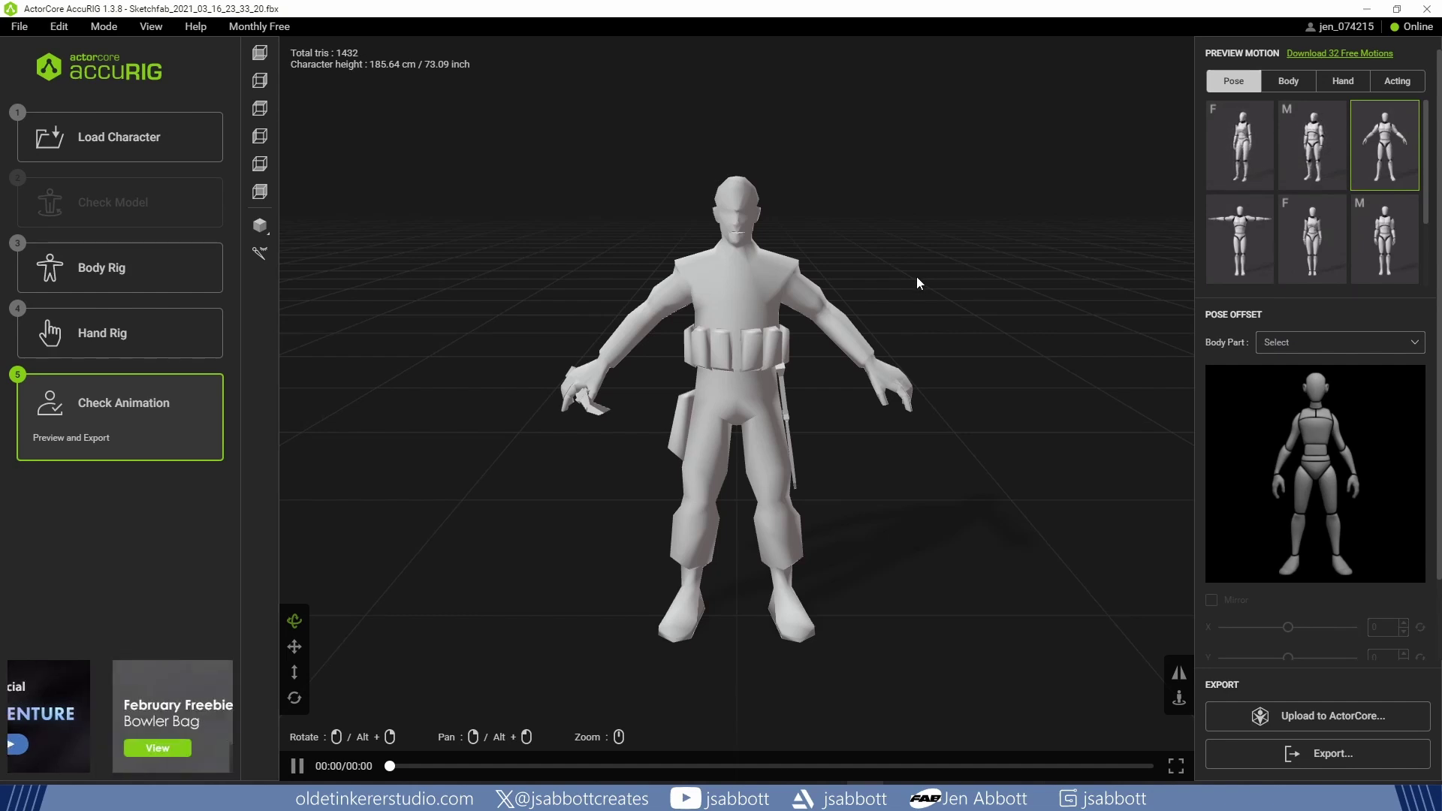
# Step: Start an FBX export of the rigged soldier with Target Application set to Unreal
pyautogui.click(1317, 753)
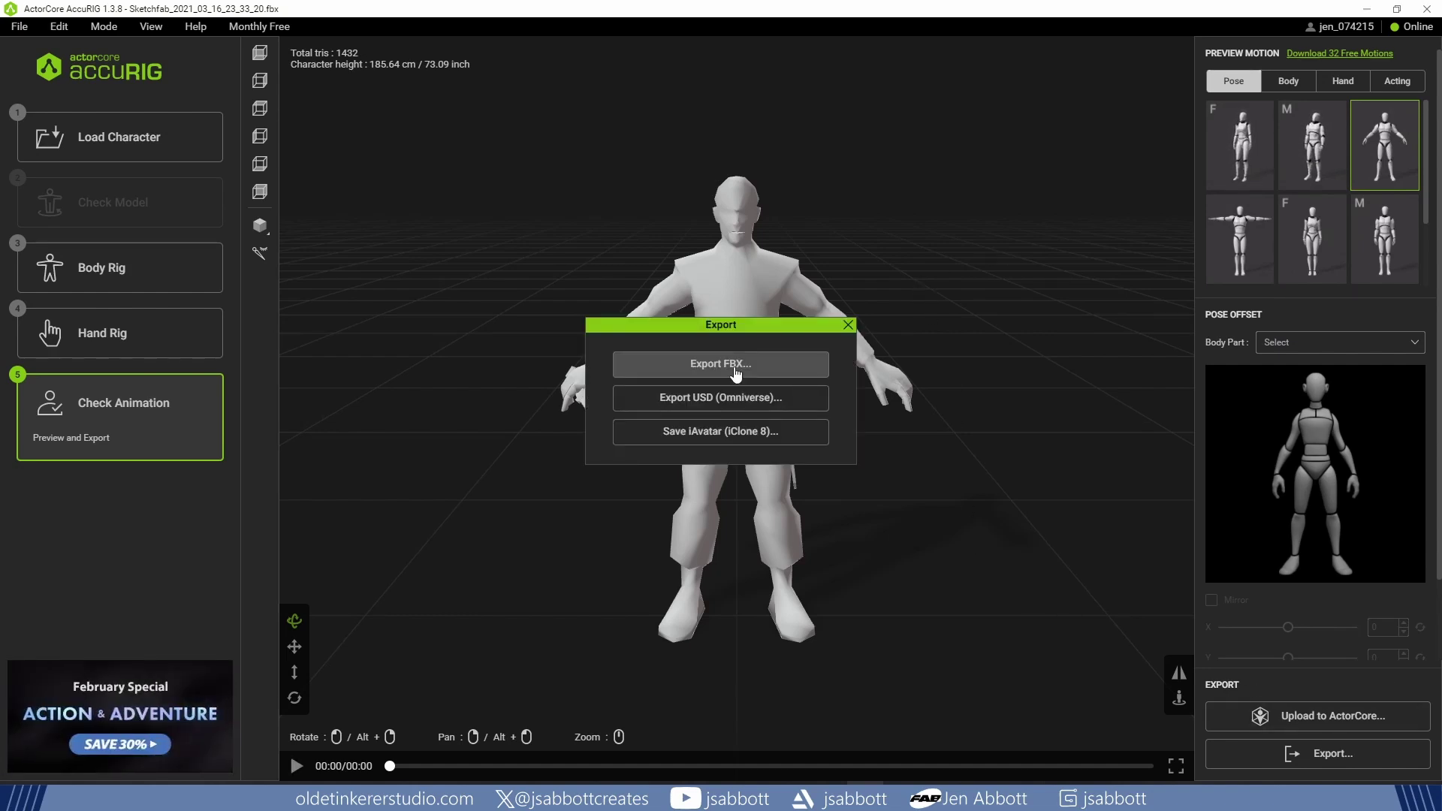
pyautogui.click(735, 368)
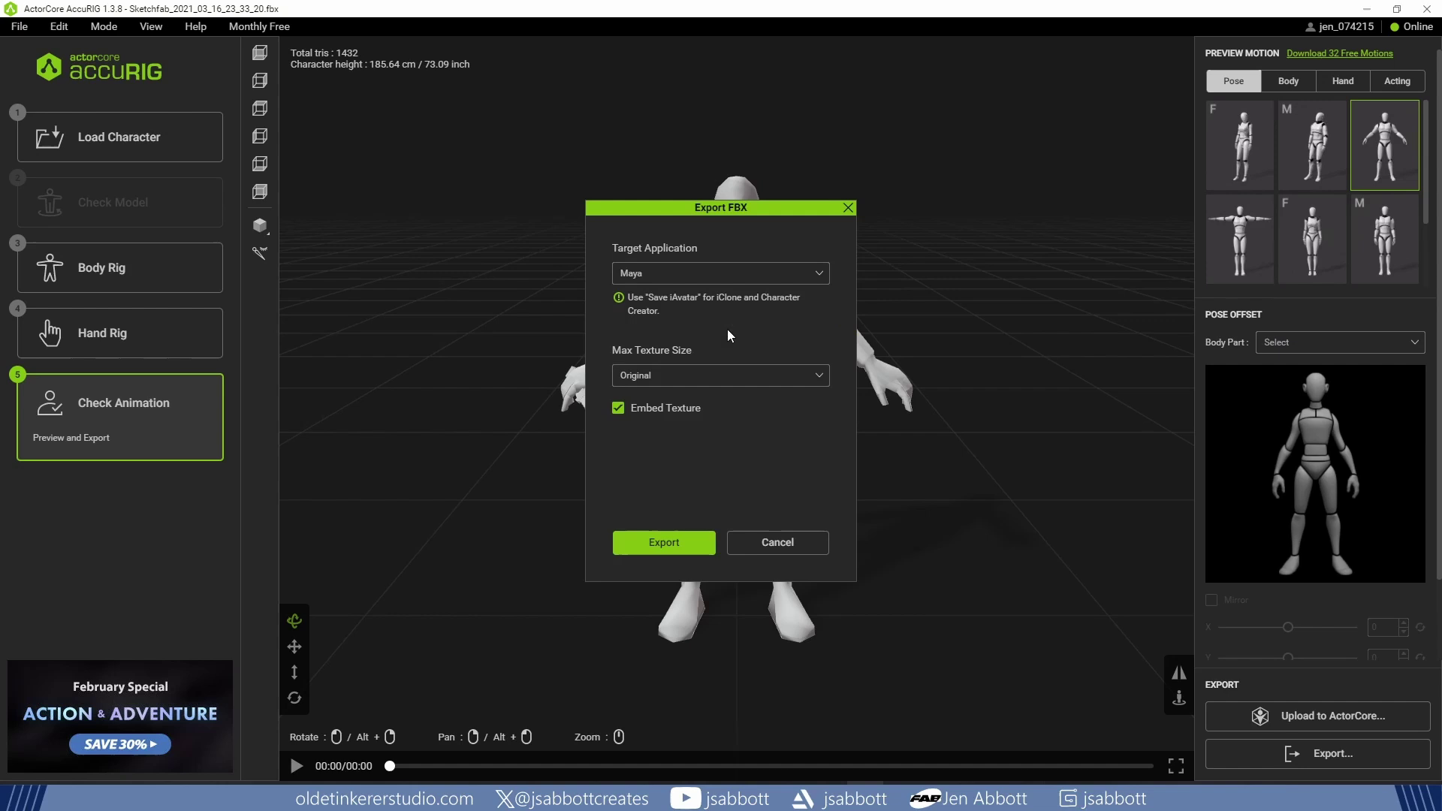
pyautogui.click(693, 276)
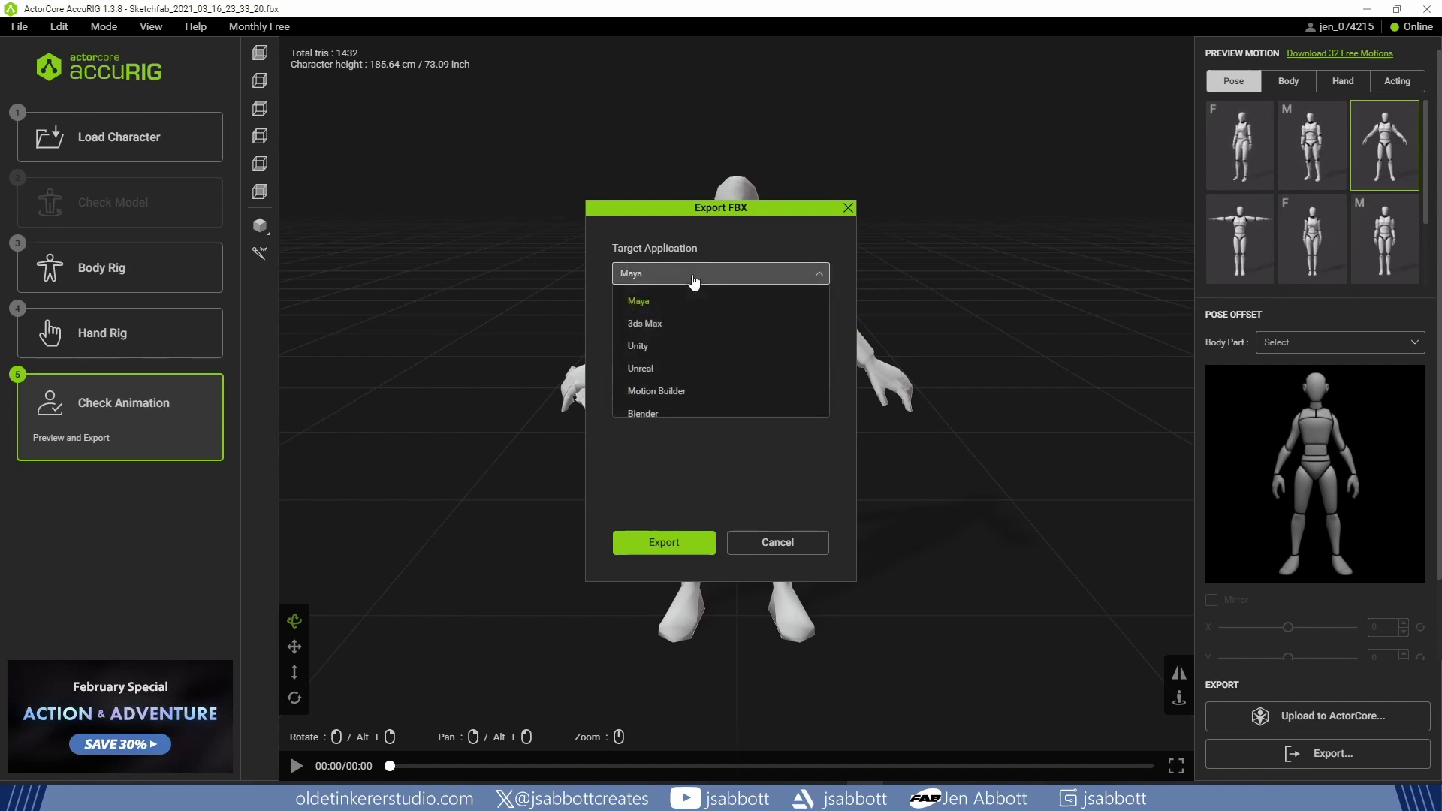
pyautogui.click(685, 368)
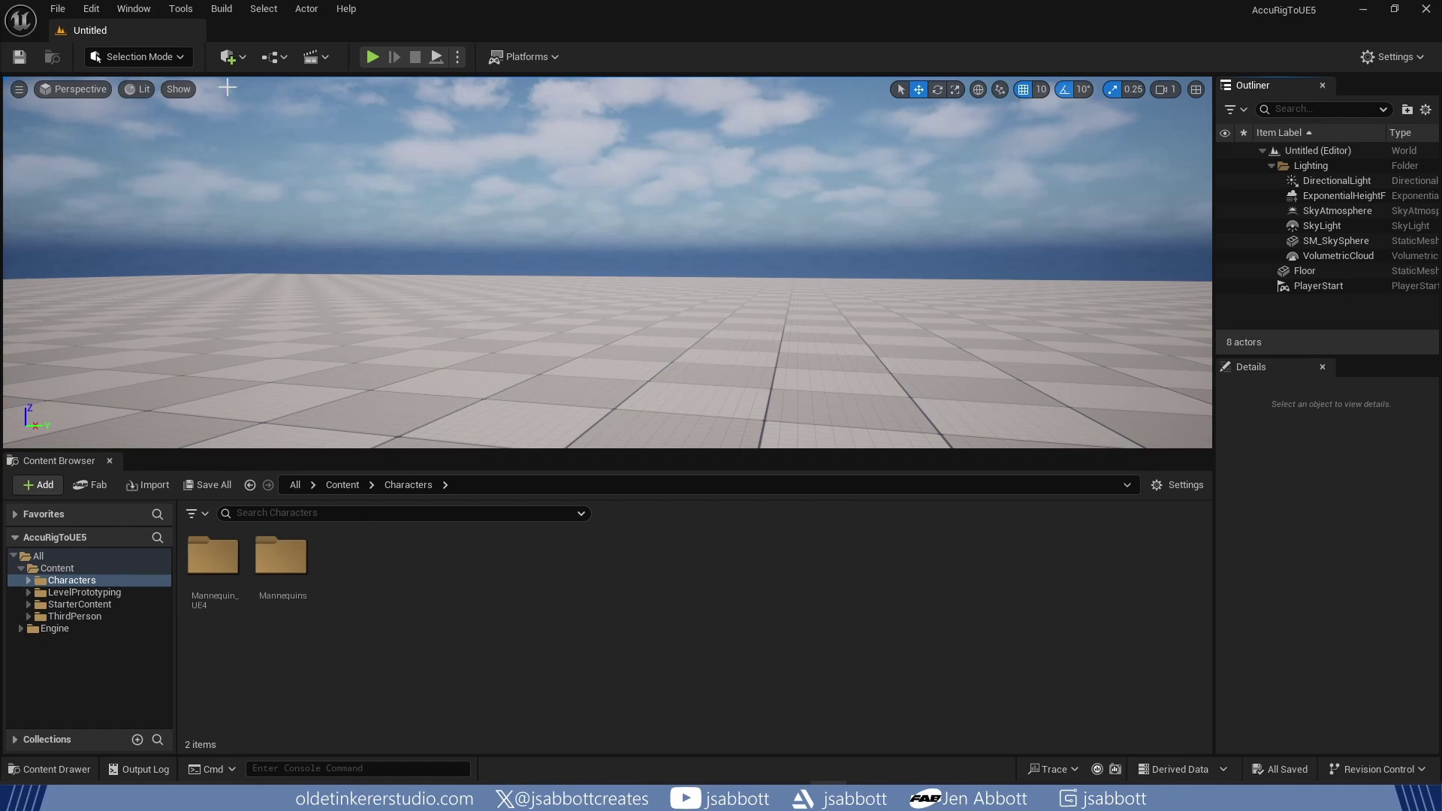
# Step: Find 'Chara' in Plugins, enable Character Creator & iClone Auto Setup, and restart the editor
pyautogui.click(92, 9)
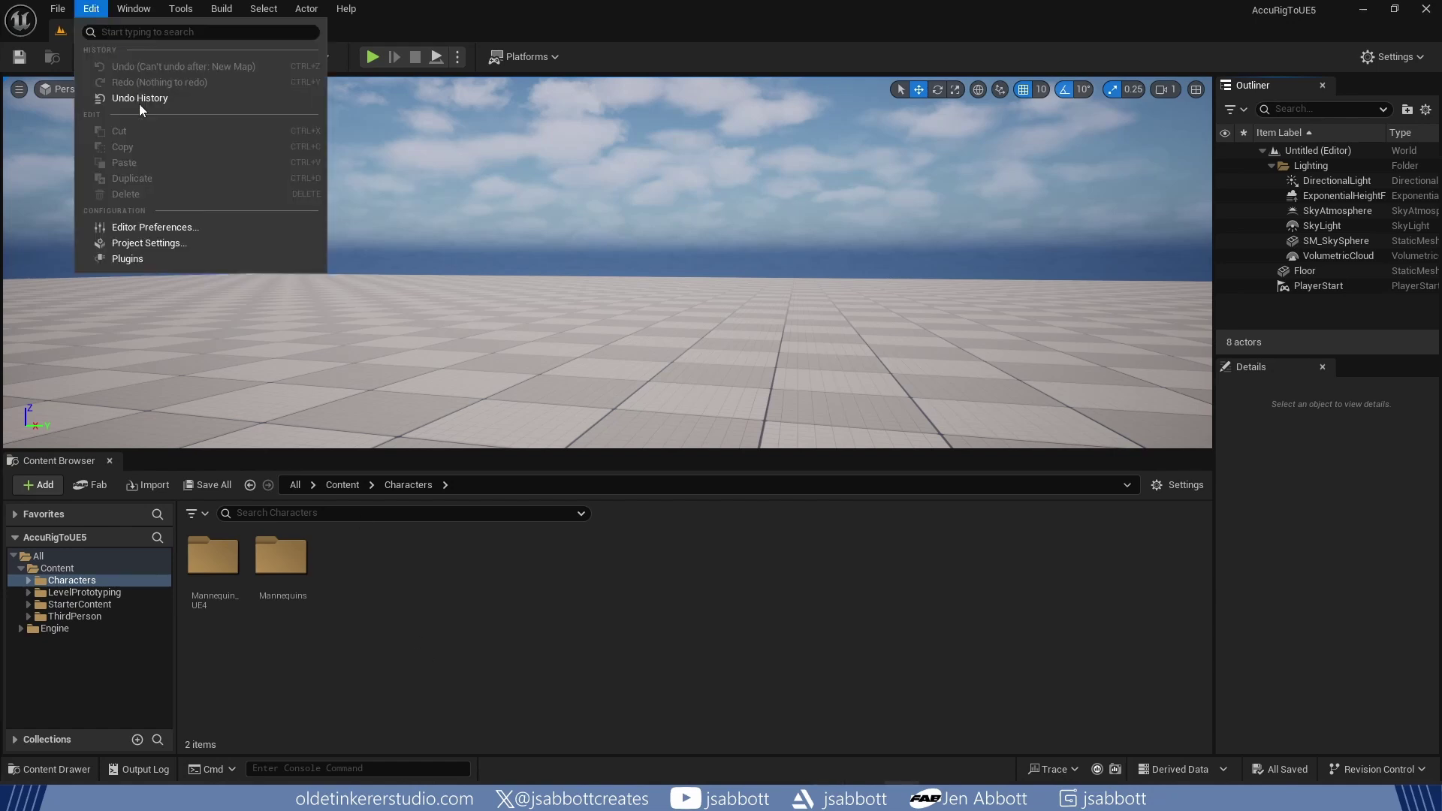
pyautogui.click(133, 259)
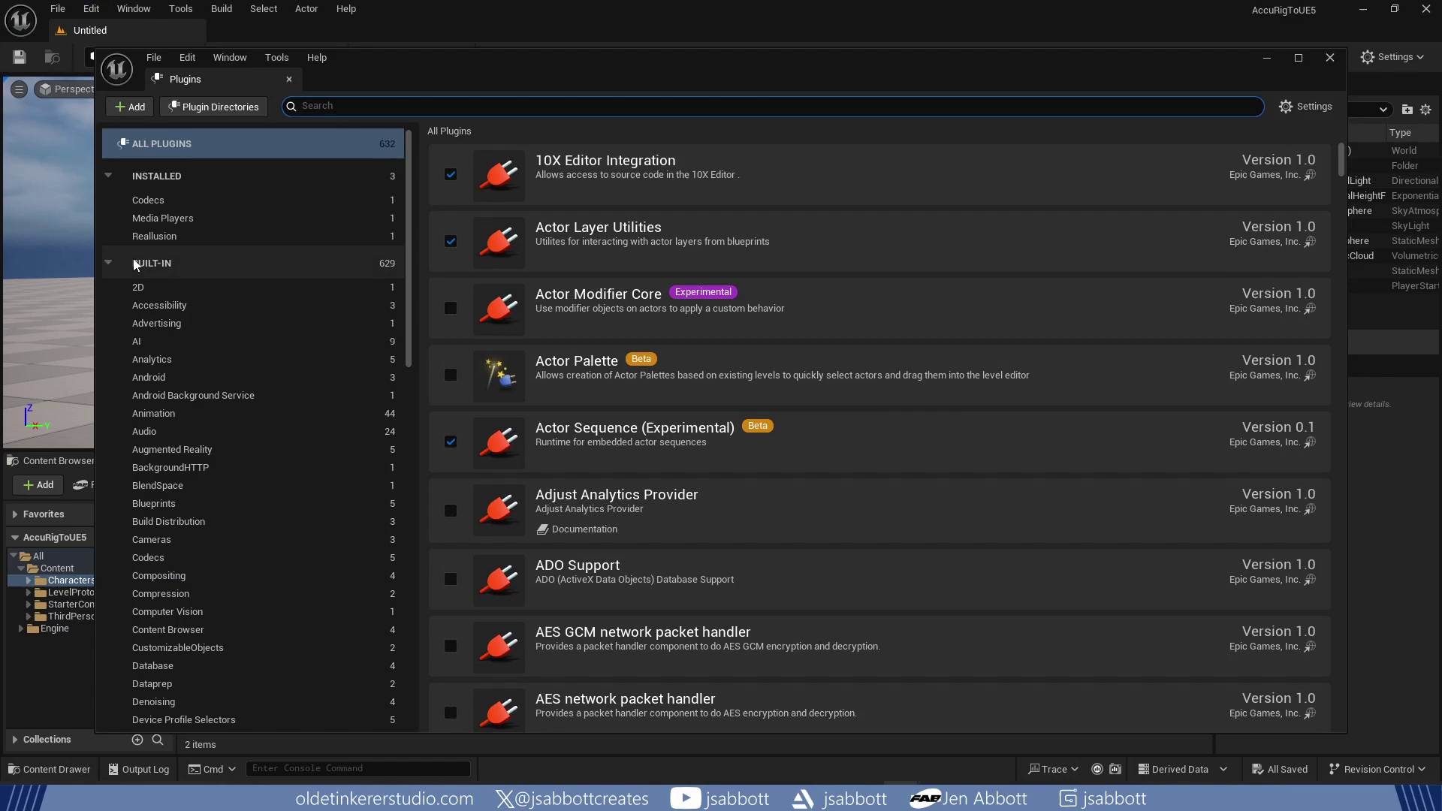
pyautogui.write('Char')
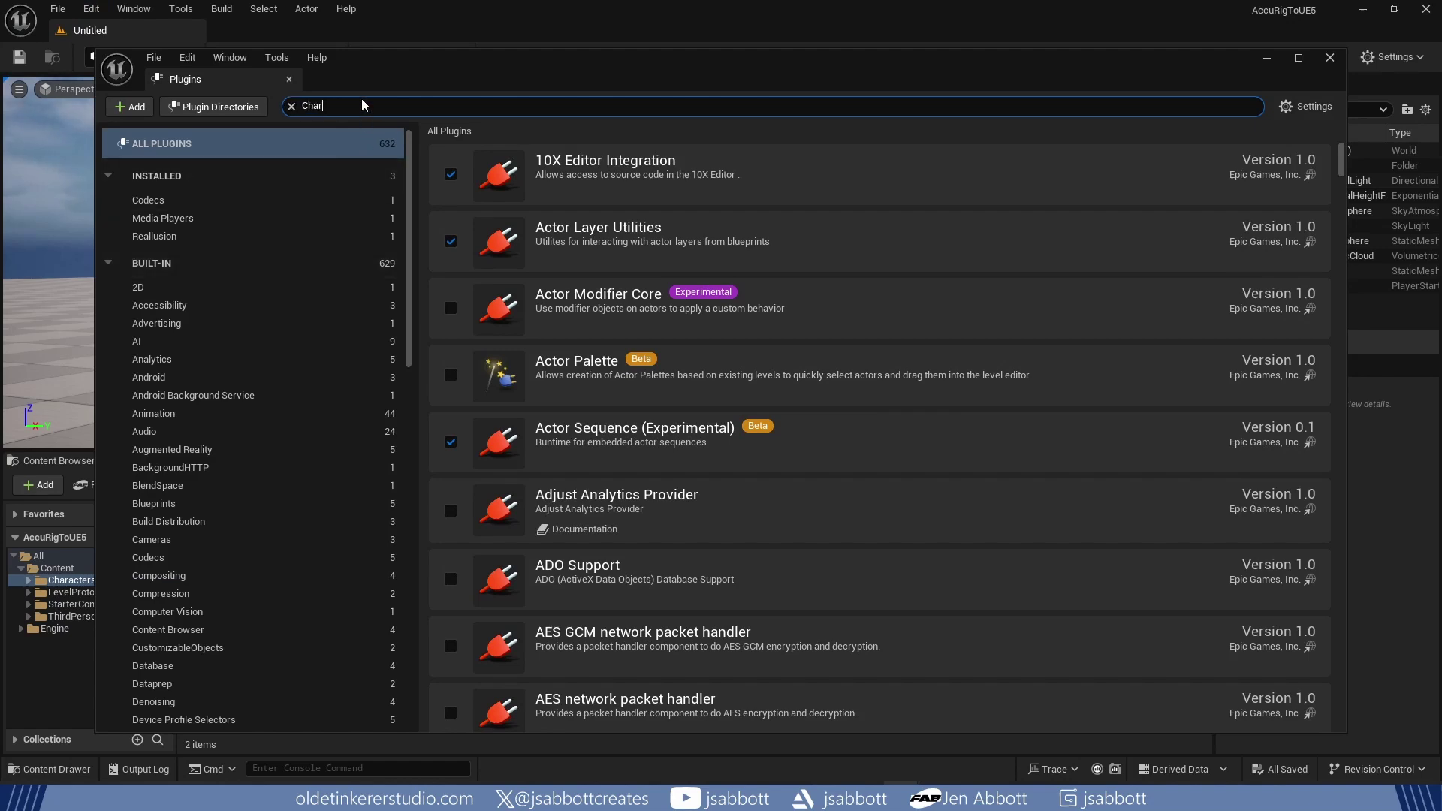
pyautogui.write('a')
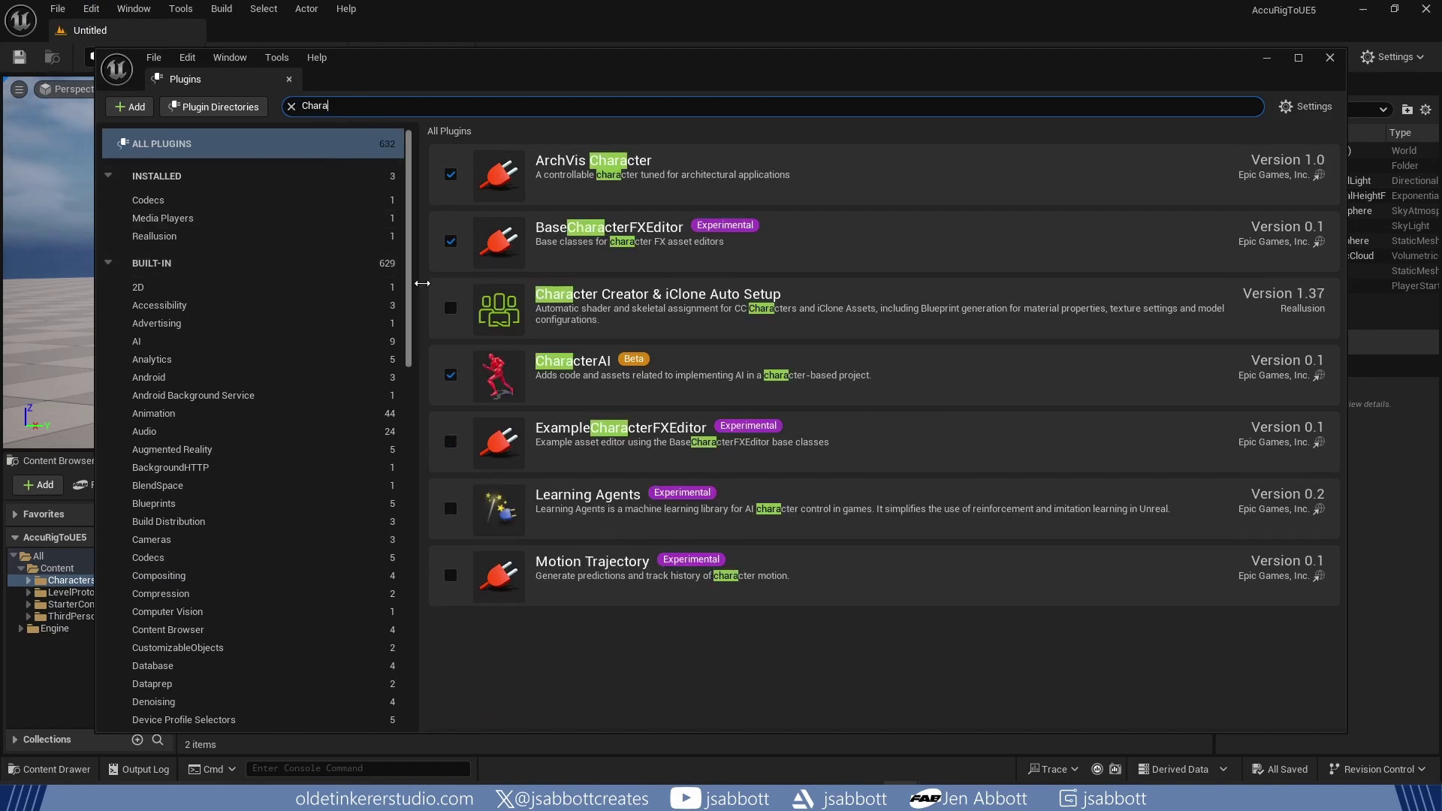
pyautogui.click(449, 309)
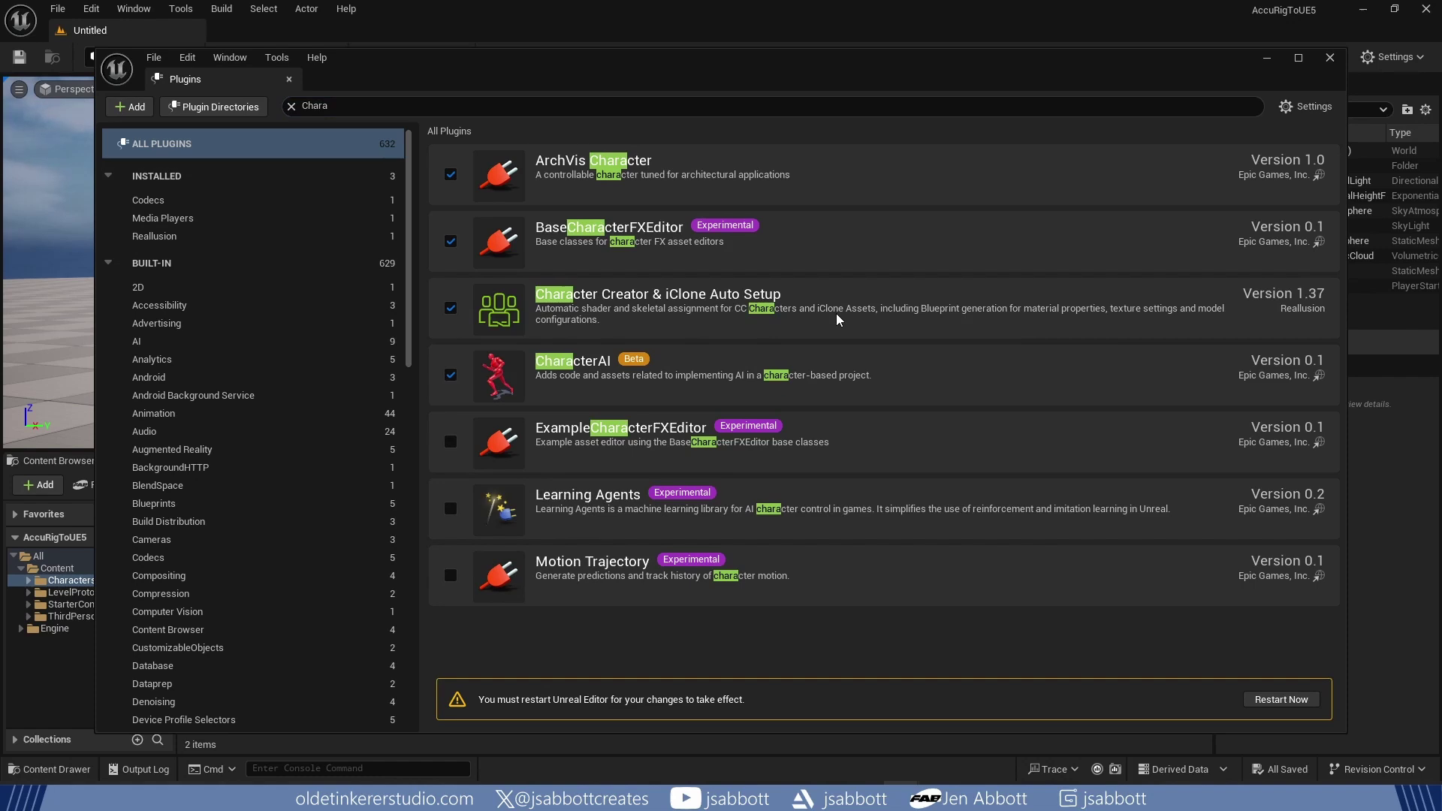
pyautogui.click(1281, 699)
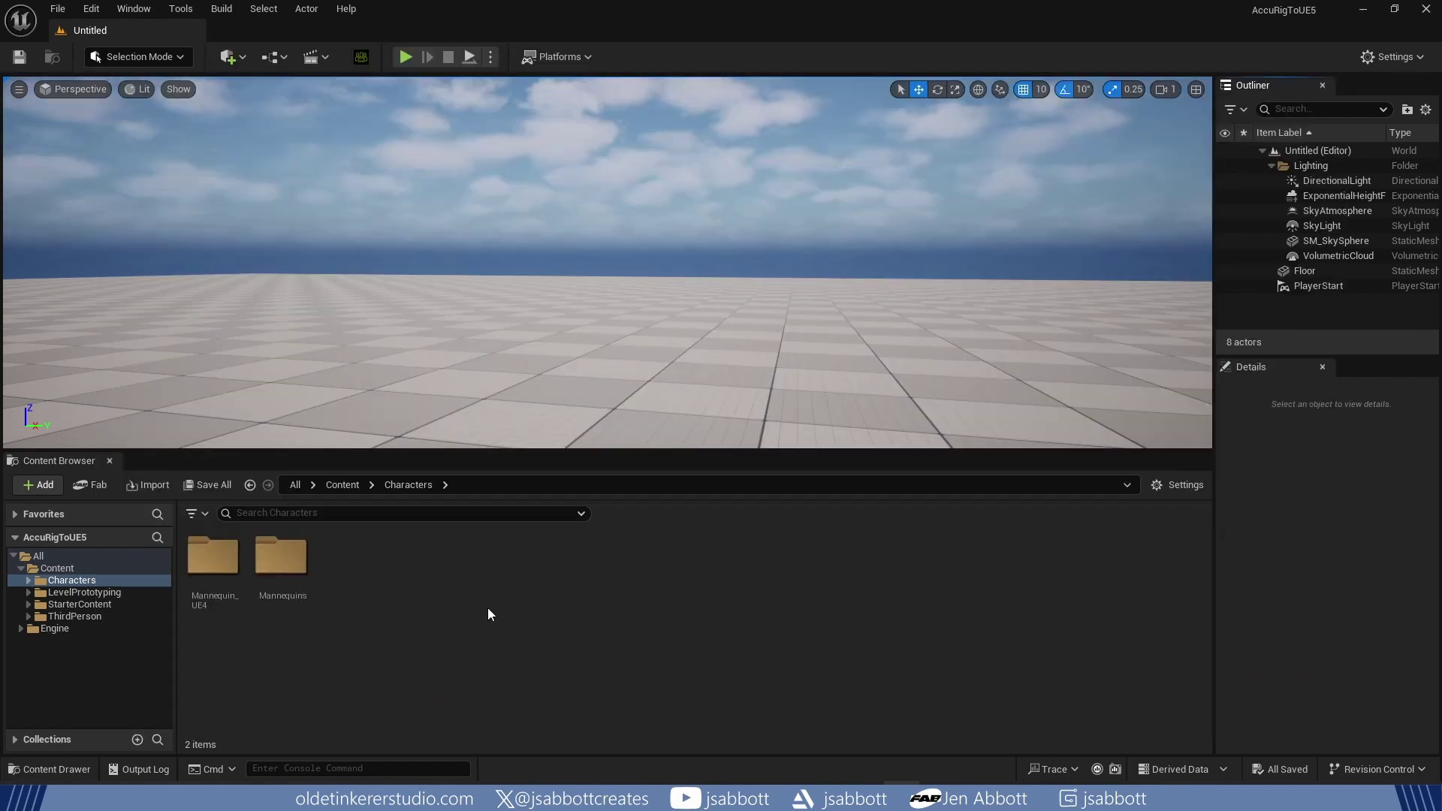
# Step: Create a folder named AccuRig inside Characters and open it
pyautogui.rightClick(428, 585)
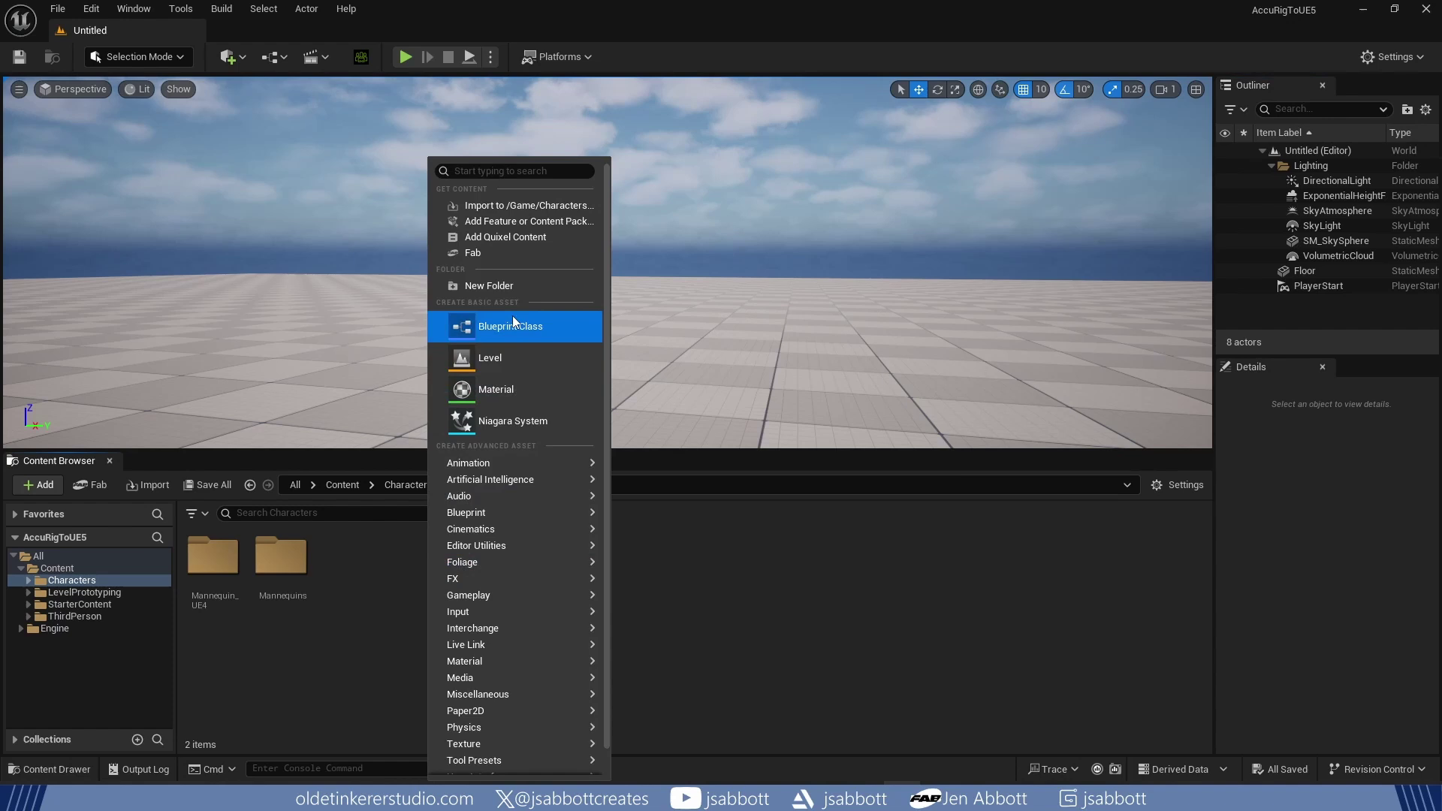
pyautogui.click(510, 286)
pyautogui.write('AccuRig')
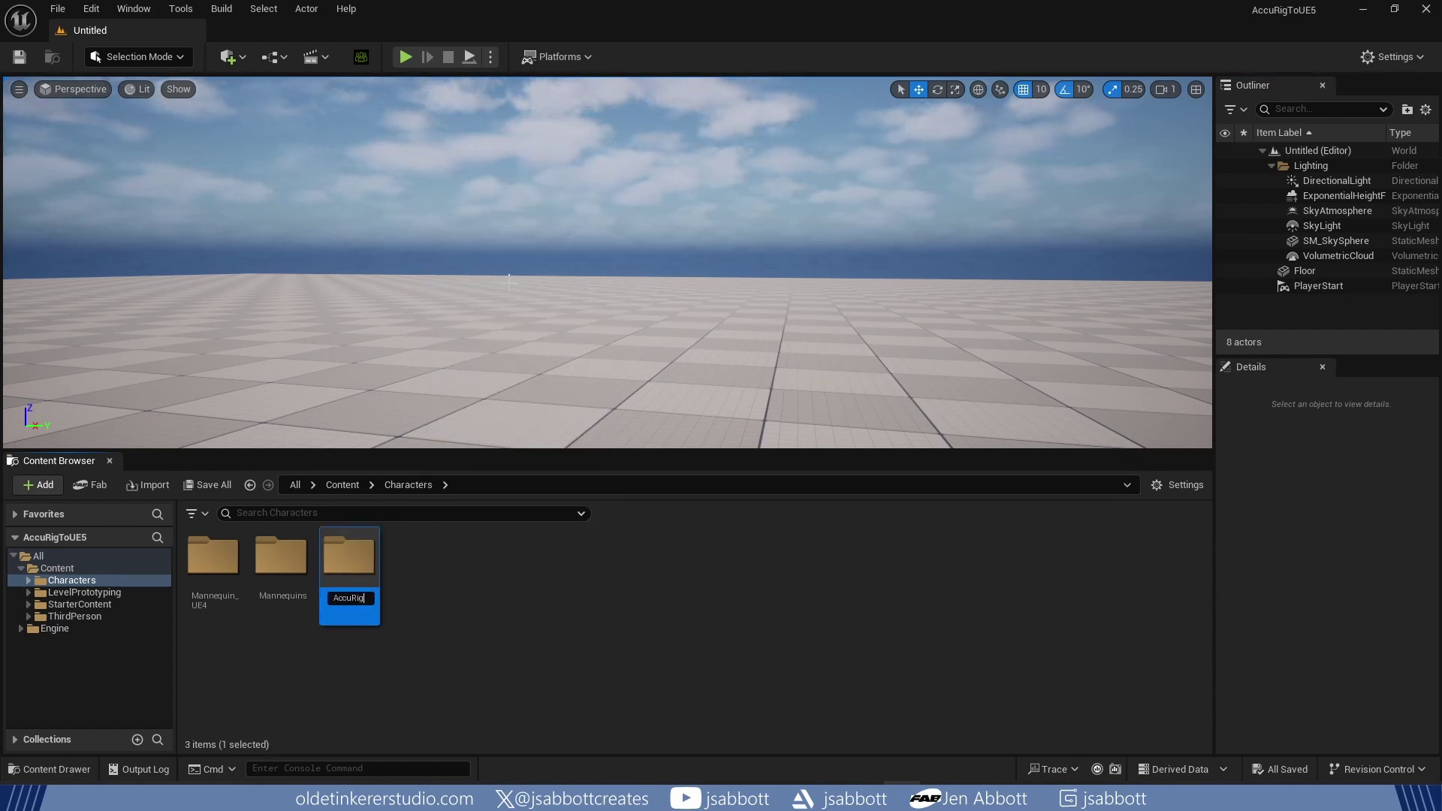
pyautogui.press('Return')
pyautogui.doubleClick(212, 560)
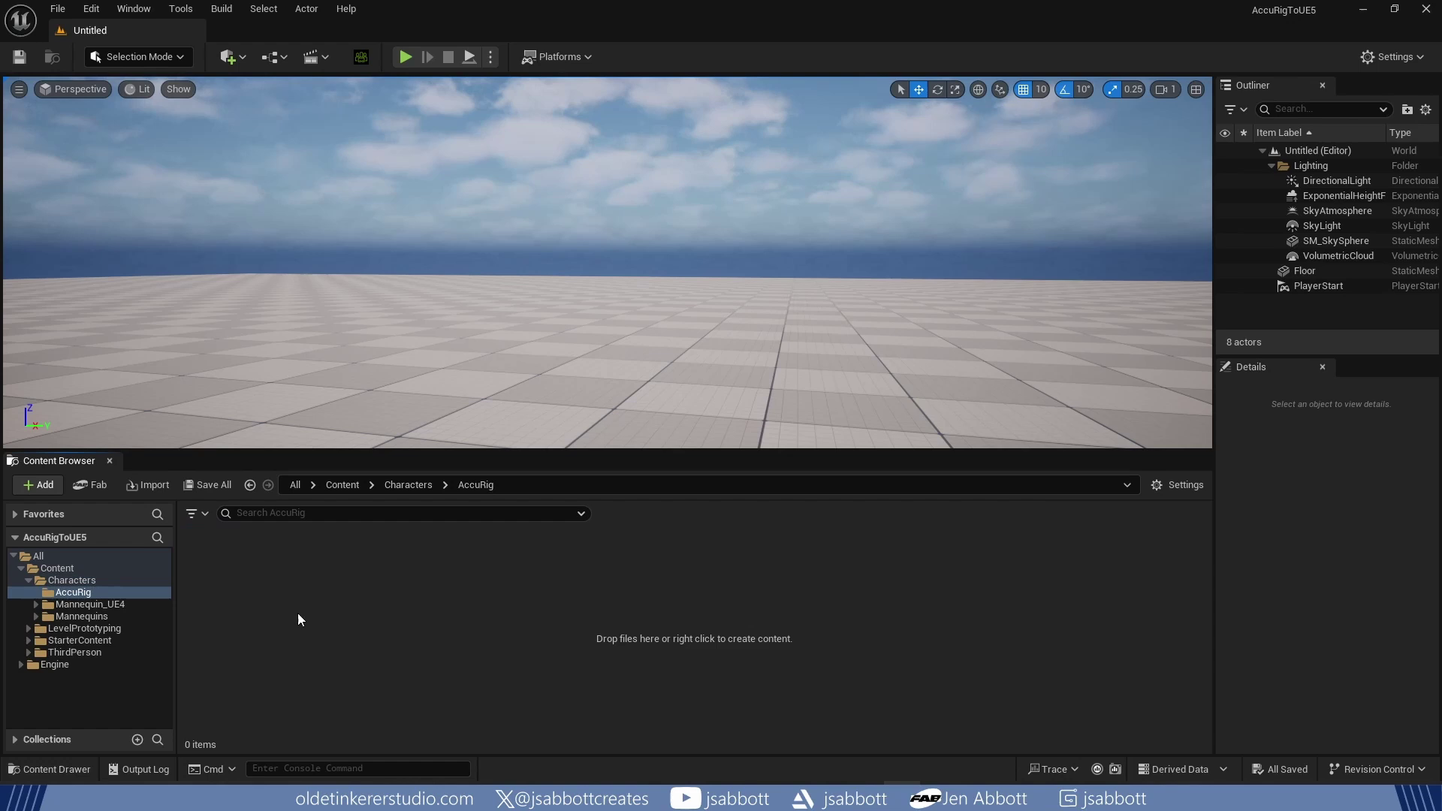
# Step: Create an AccuRig_Character subfolder inside AccuRig and open it
pyautogui.rightClick(299, 613)
pyautogui.click(381, 284)
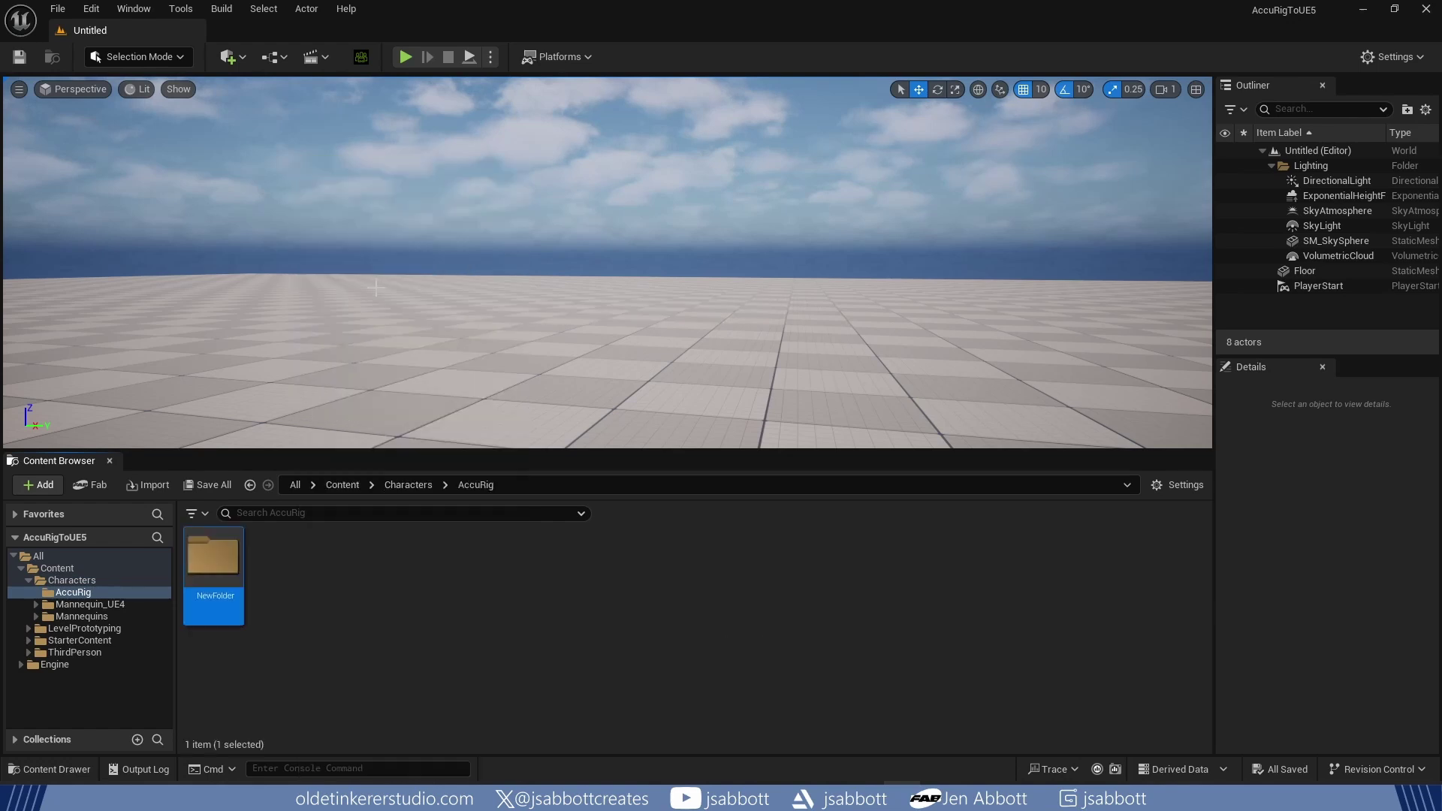
pyautogui.write('AccuR')
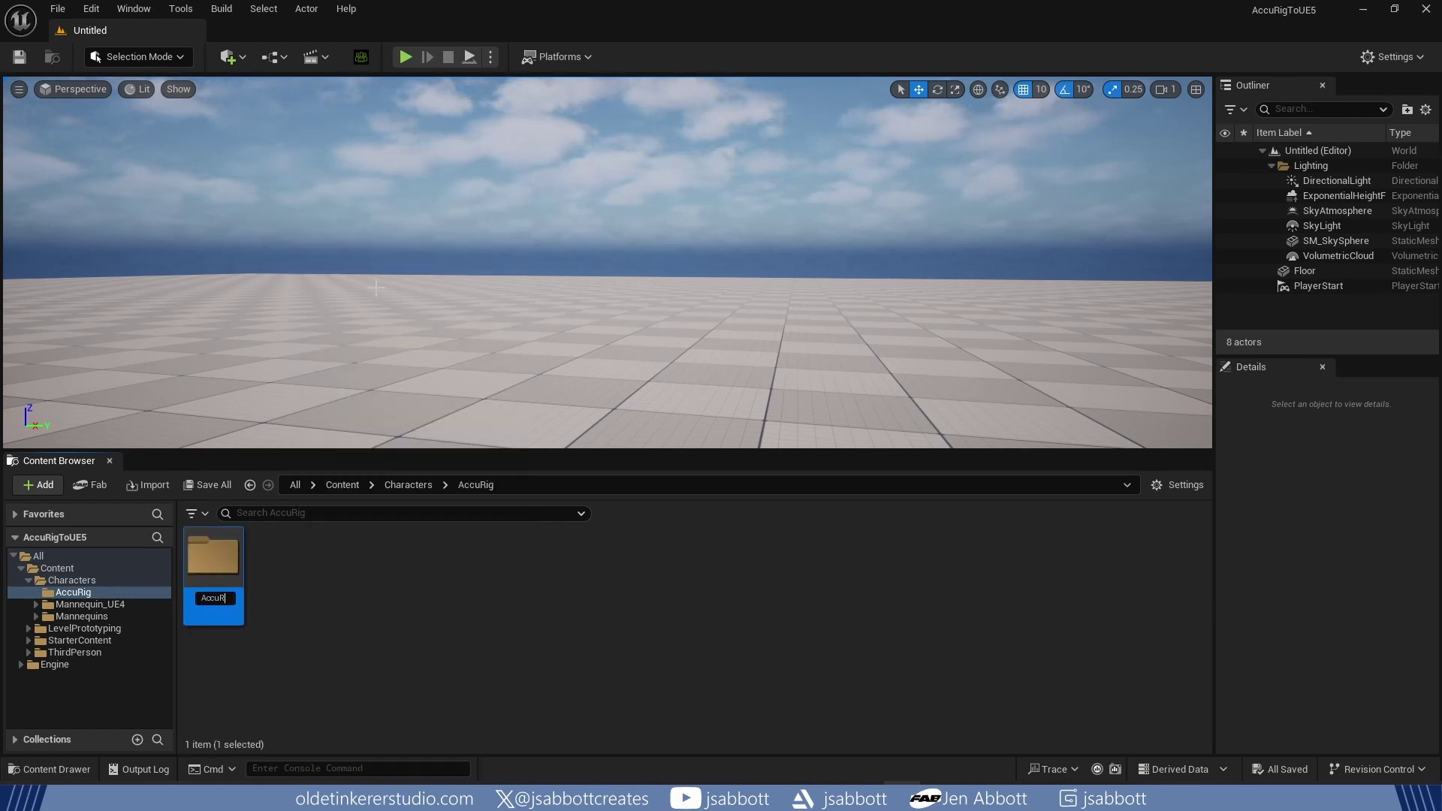
pyautogui.write('ig_Character')
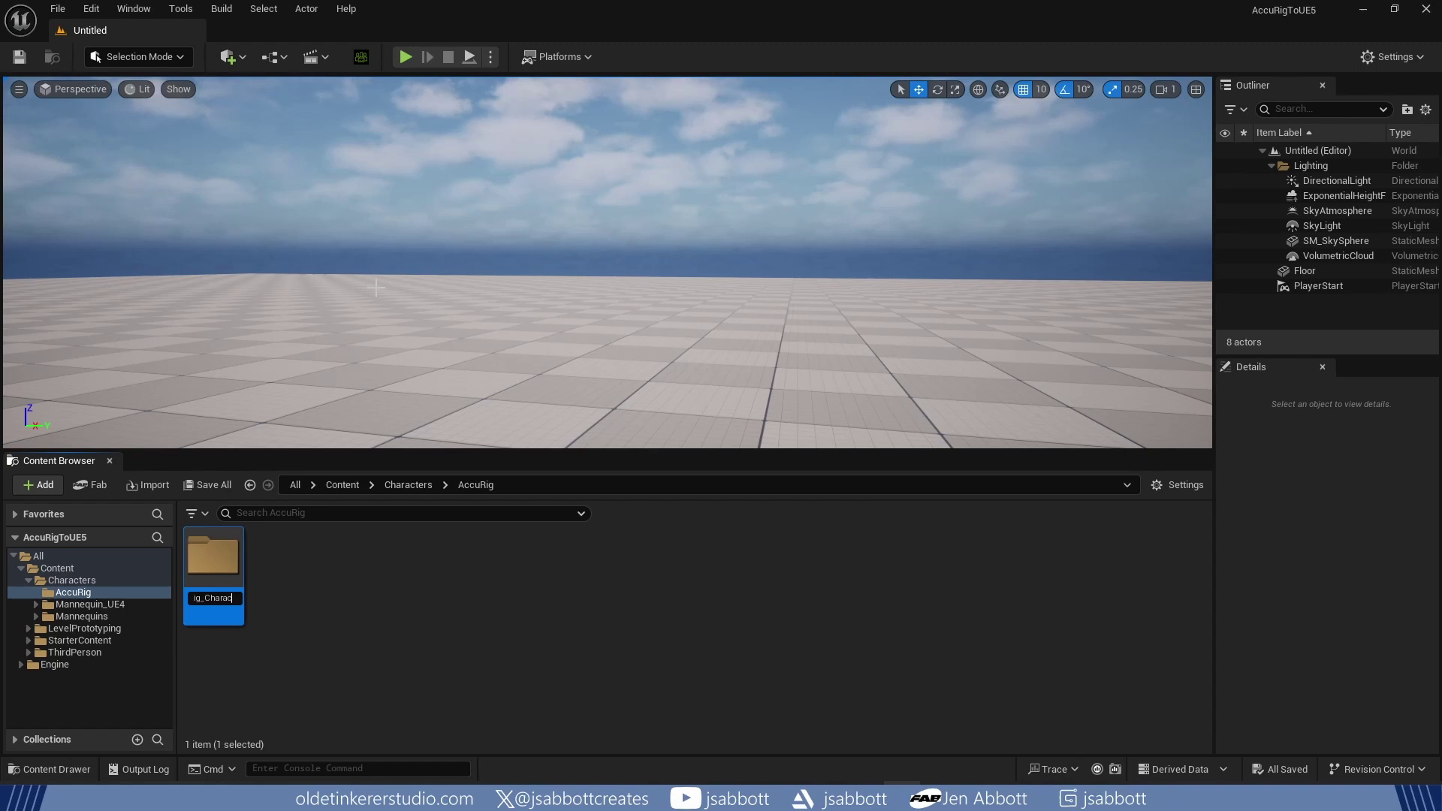
pyautogui.press('Return')
pyautogui.doubleClick(213, 559)
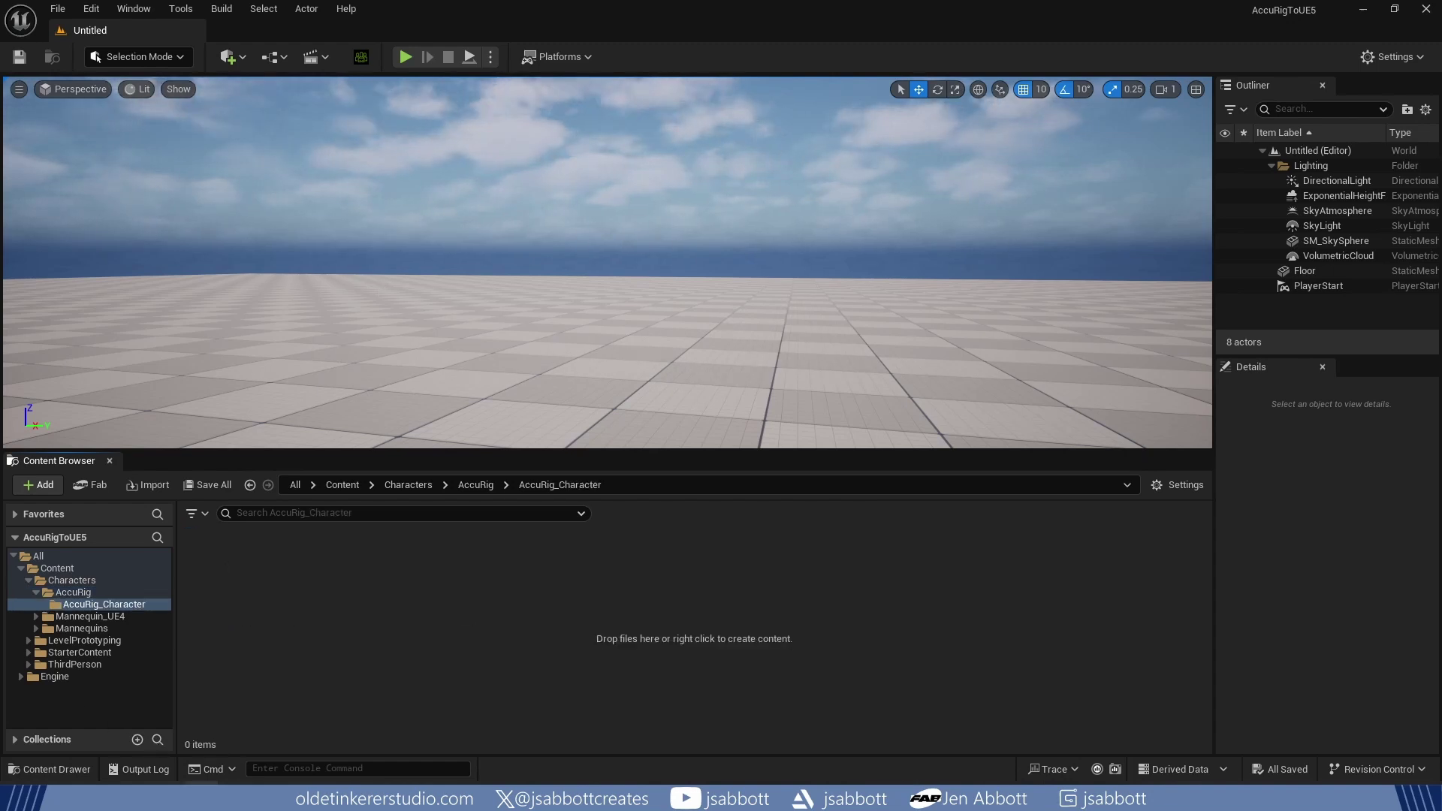
# Step: Drop AccuRig_Soldier.fbx into AccuRig_Character and review its Skeletal Mesh import options
pyautogui.moveTo(299, 640); pyautogui.dragTo(357, 656)
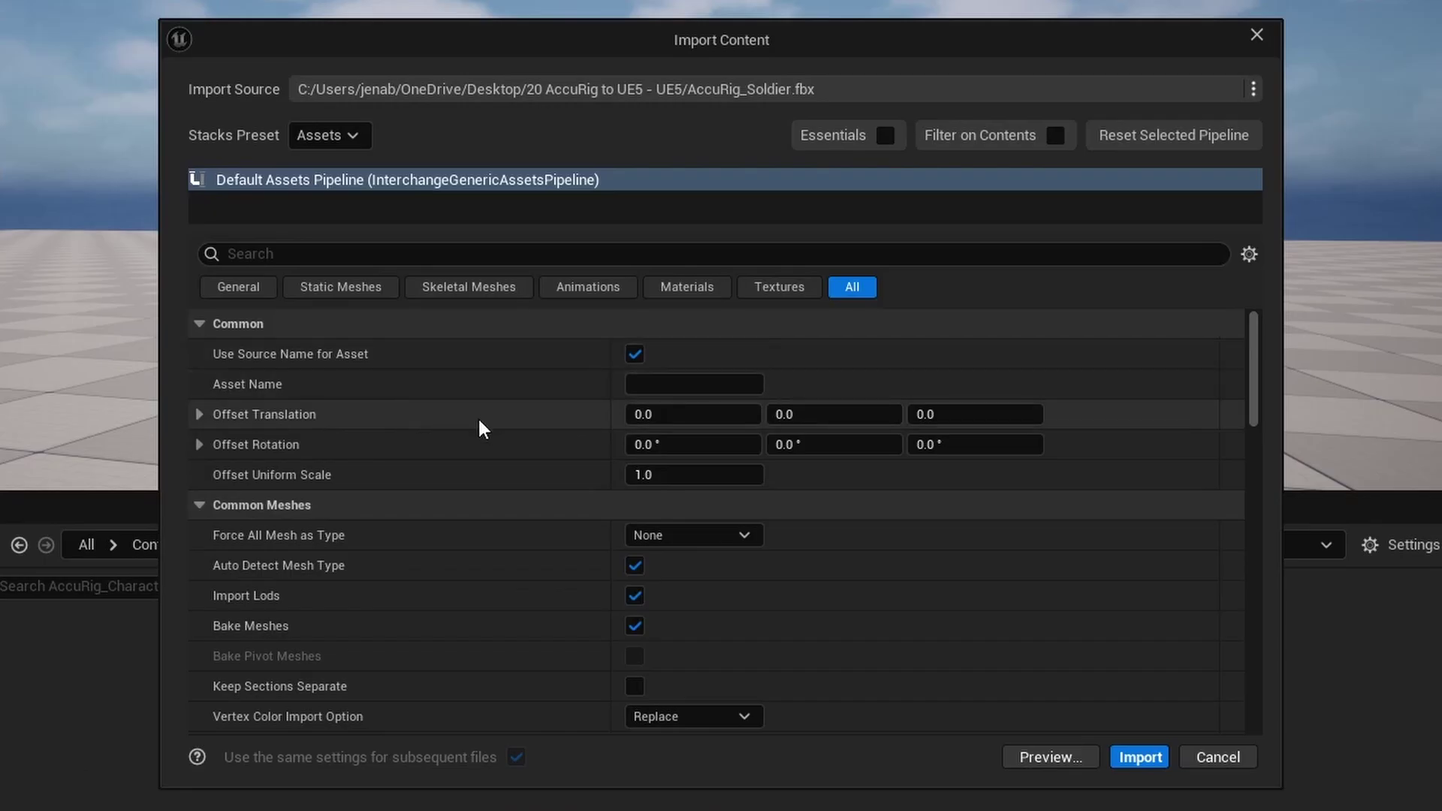
pyautogui.click(473, 284)
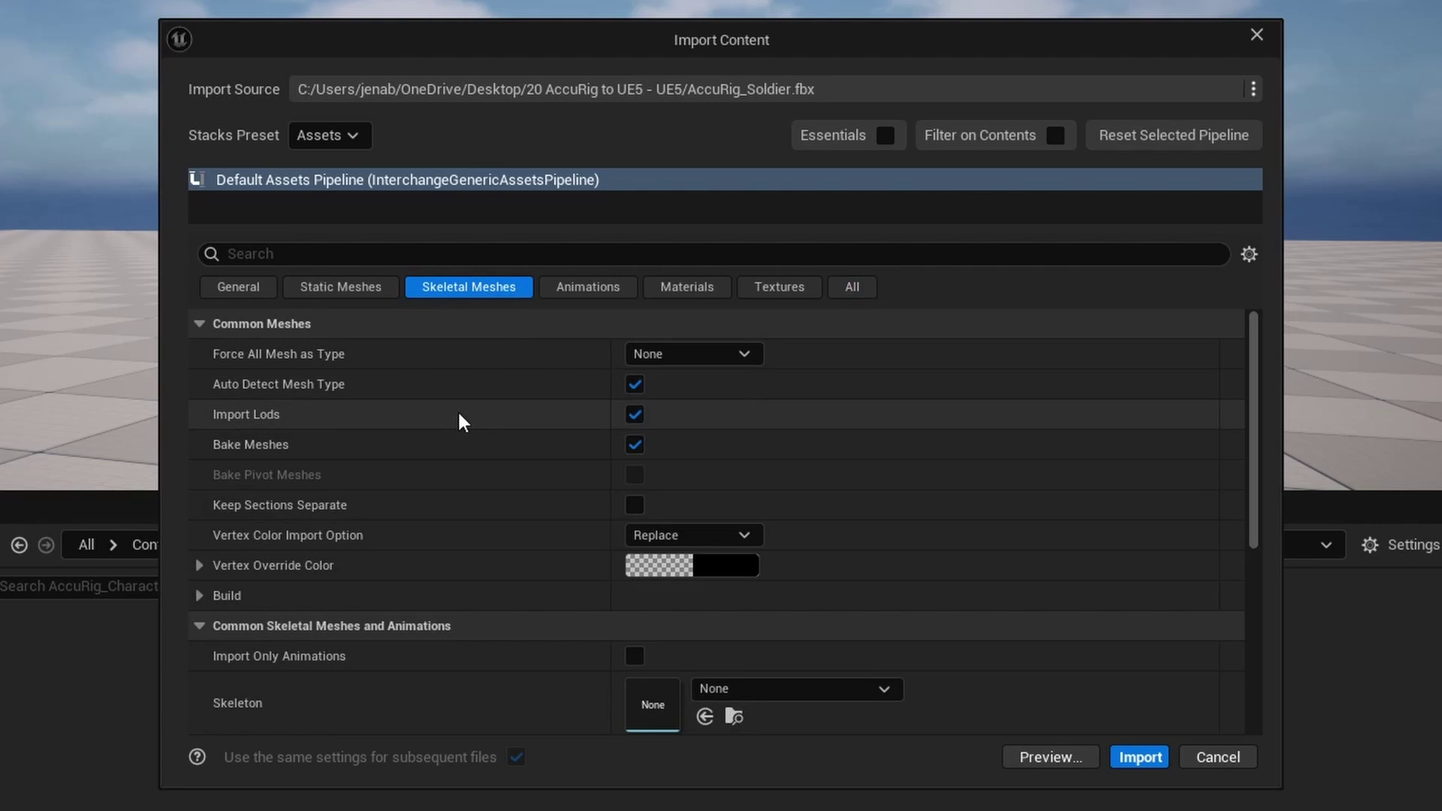
pyautogui.scroll(-6, 460, 454)
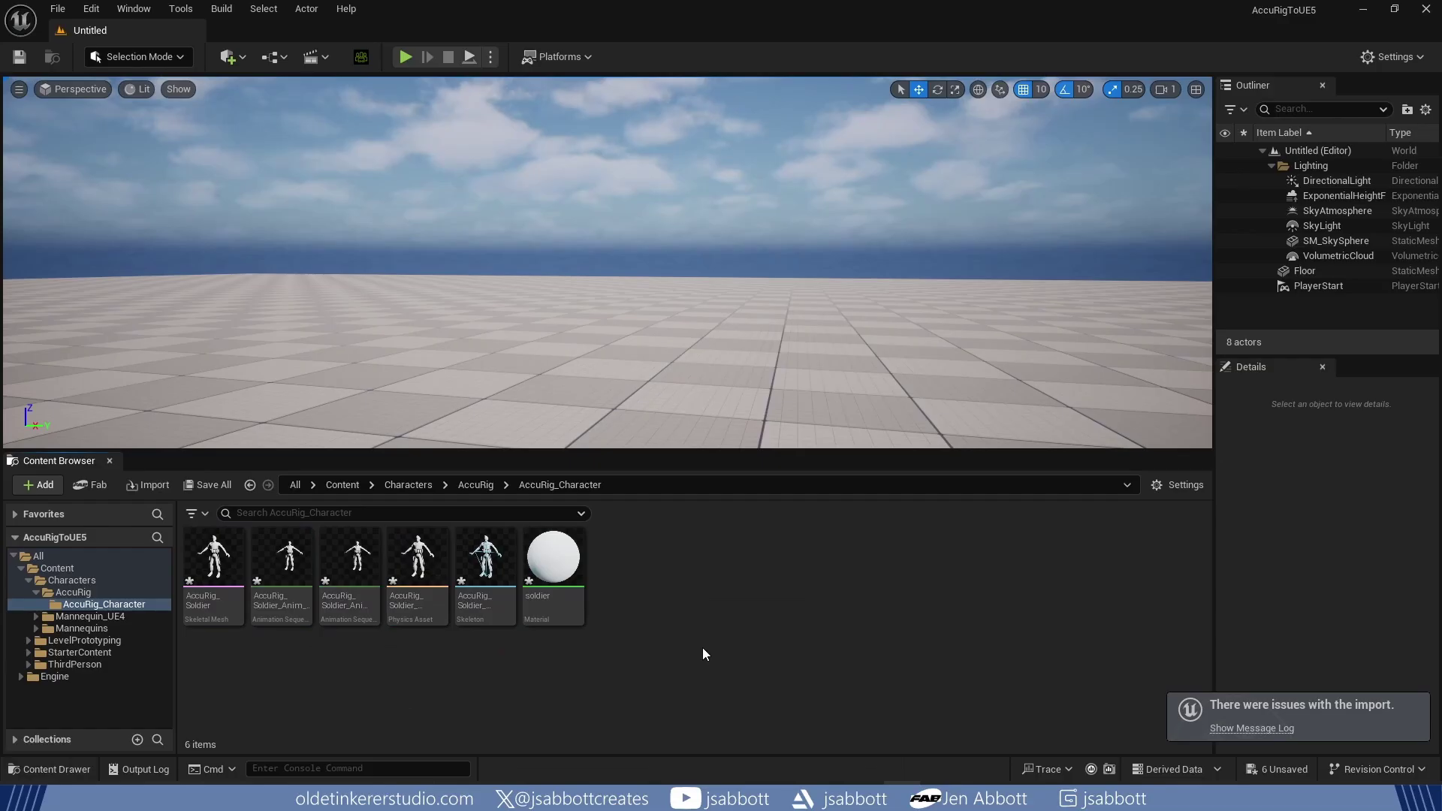
# Step: Create a Rigs folder inside AccuRig_Character
pyautogui.rightClick(701, 647)
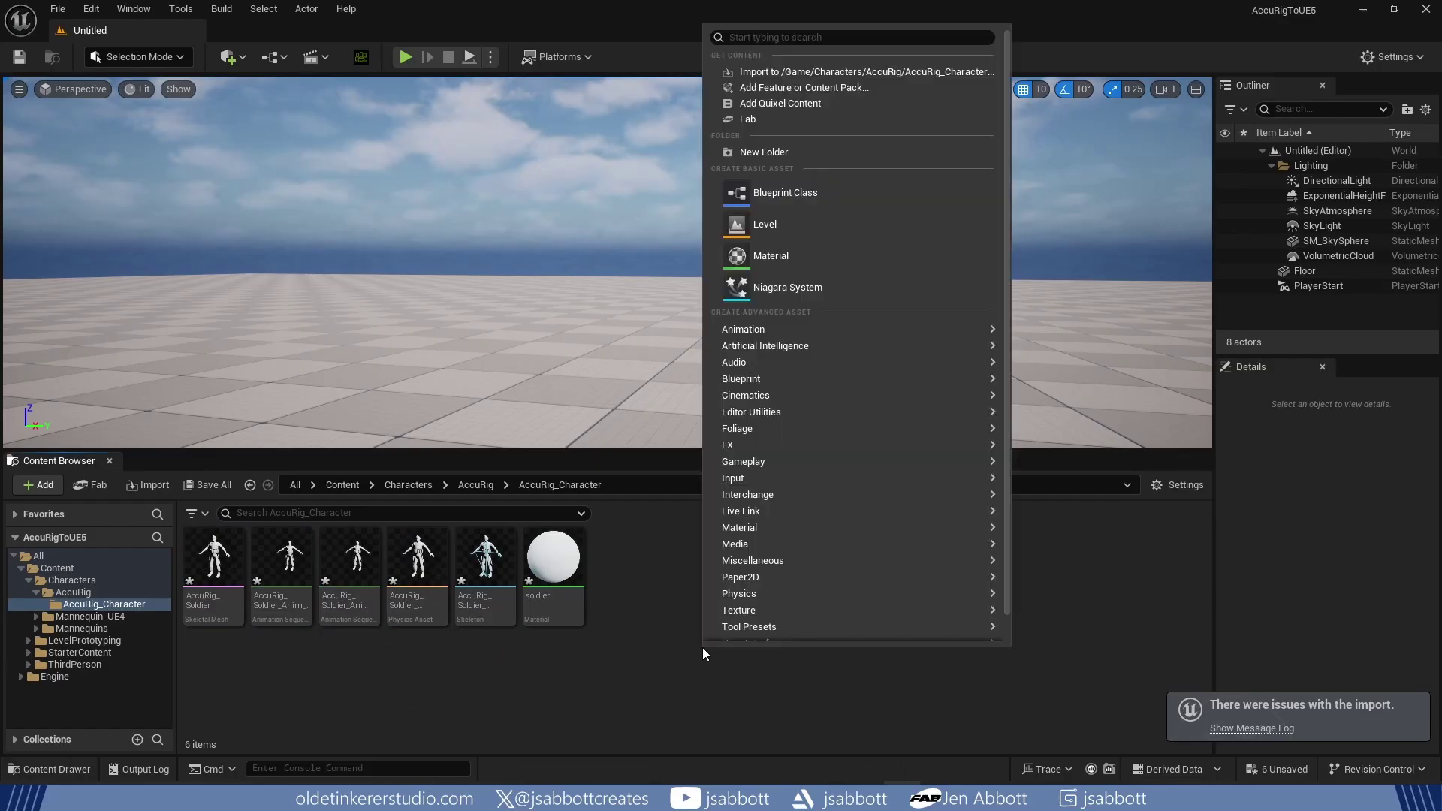
pyautogui.click(772, 152)
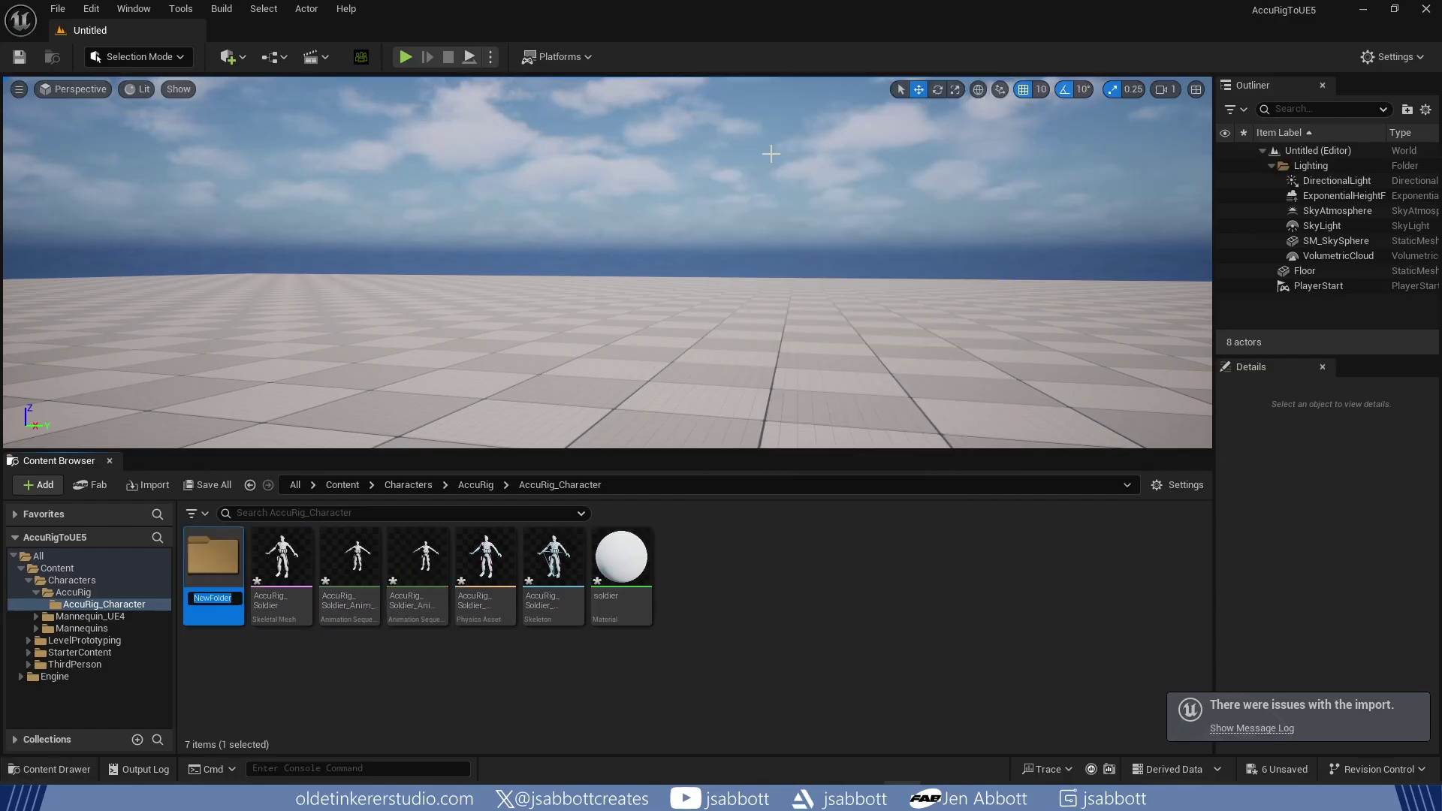
pyautogui.write('Rigs')
pyautogui.press('Return')
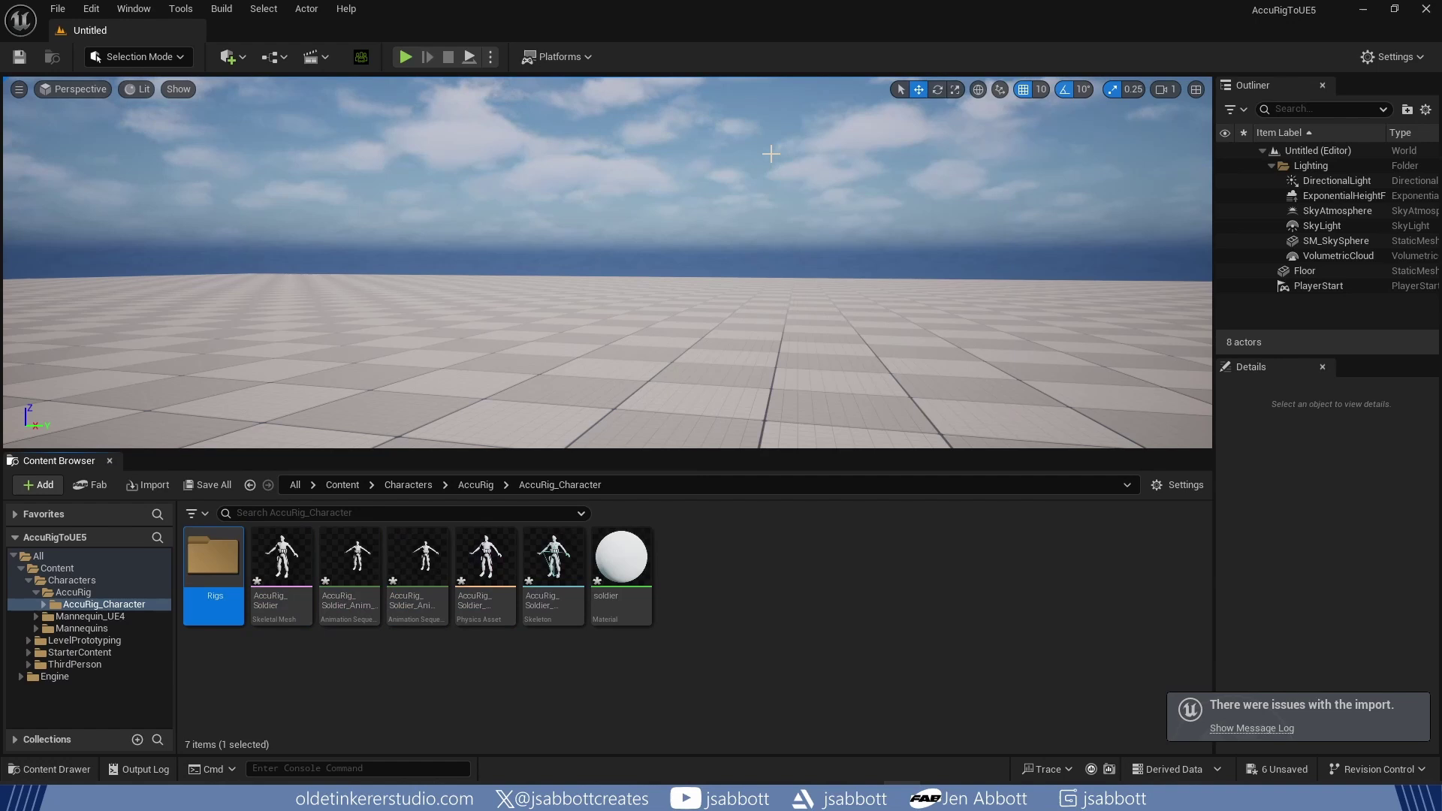
# Step: Copy IK_UE4_Mannequin and RTG_UE5Manny_UE4Manny from Mannequin_UE4/Rigs into the new Rigs folder
pyautogui.click(91, 617)
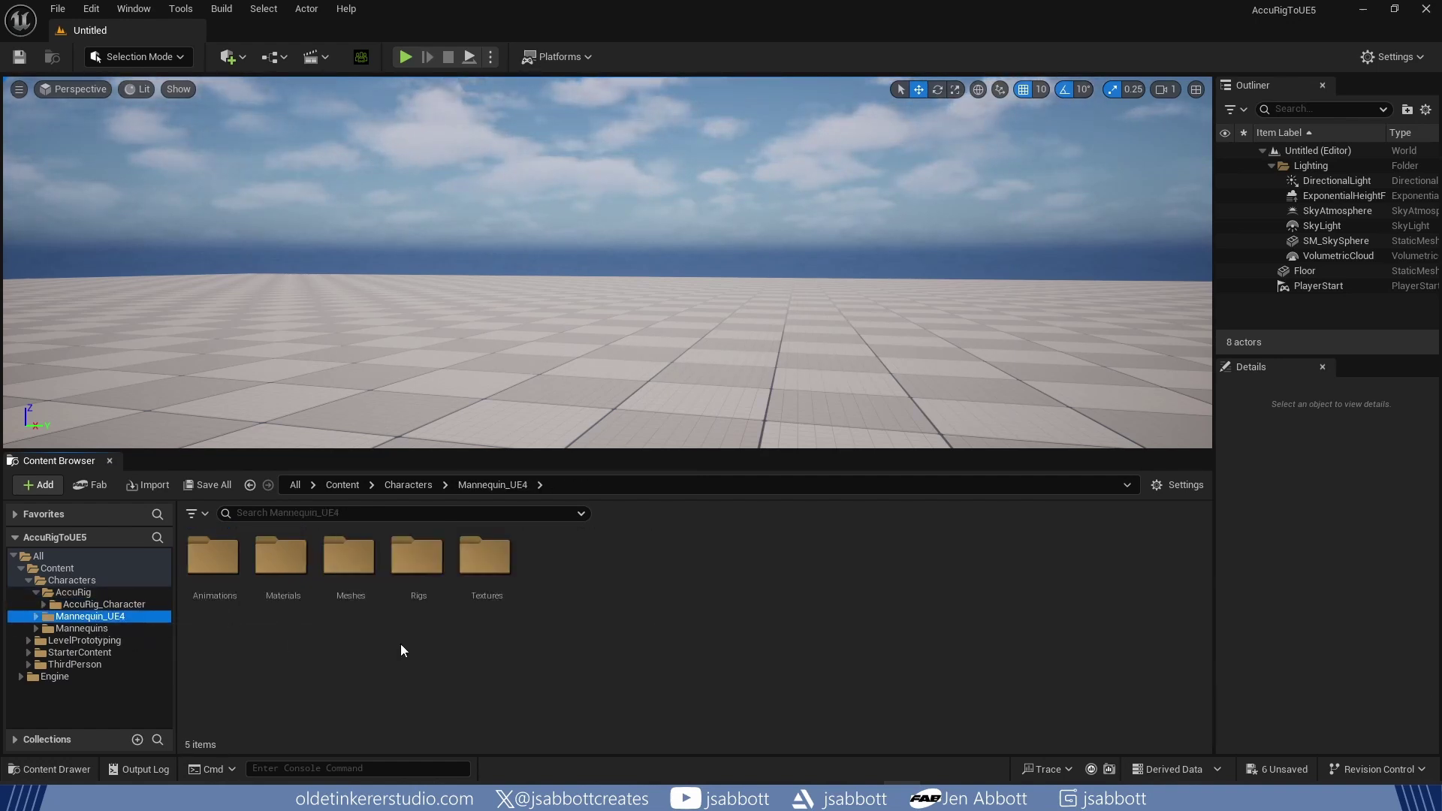
pyautogui.doubleClick(414, 556)
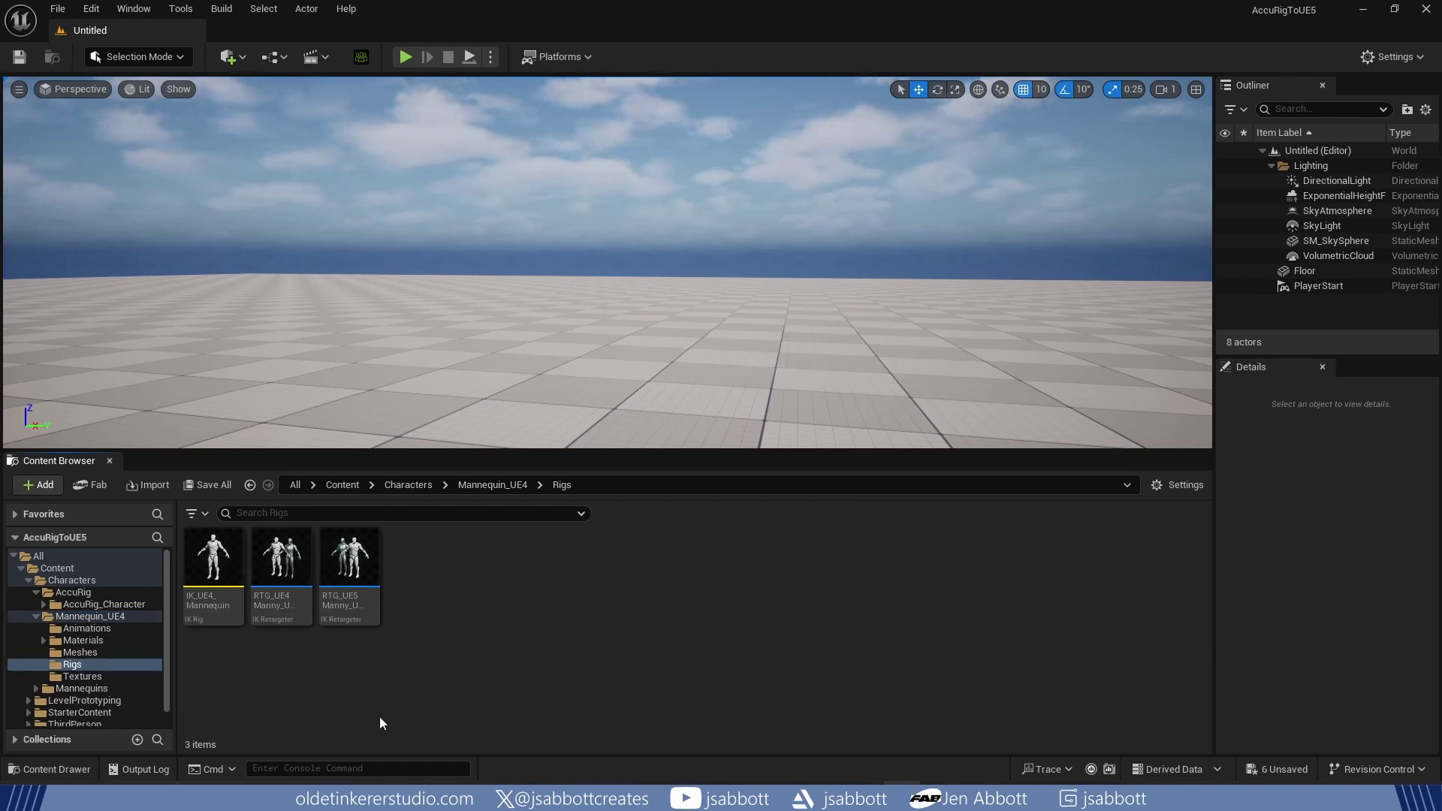
pyautogui.click(212, 575)
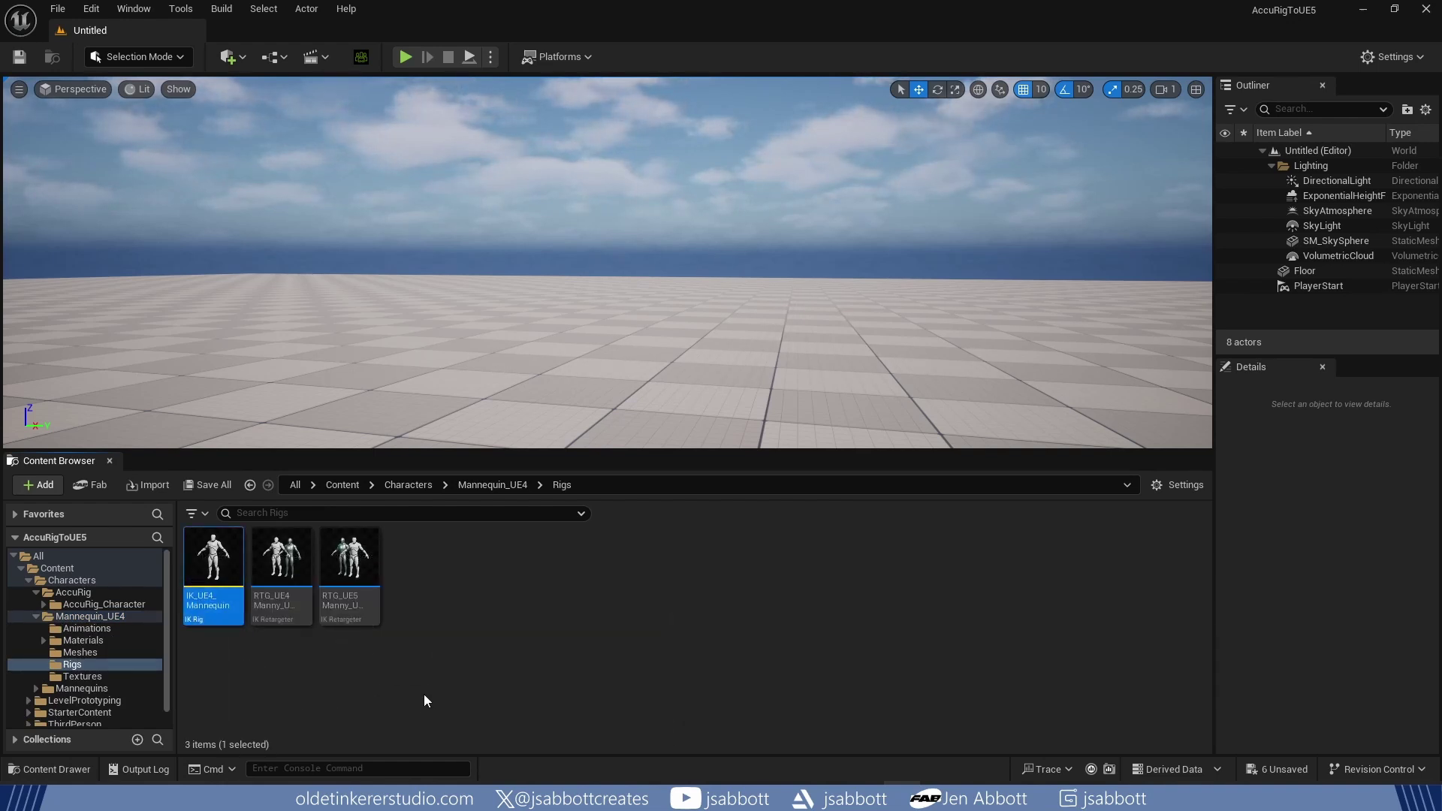
pyautogui.keyDown('ctrl'); pyautogui.click(354, 577); pyautogui.keyUp('ctrl')
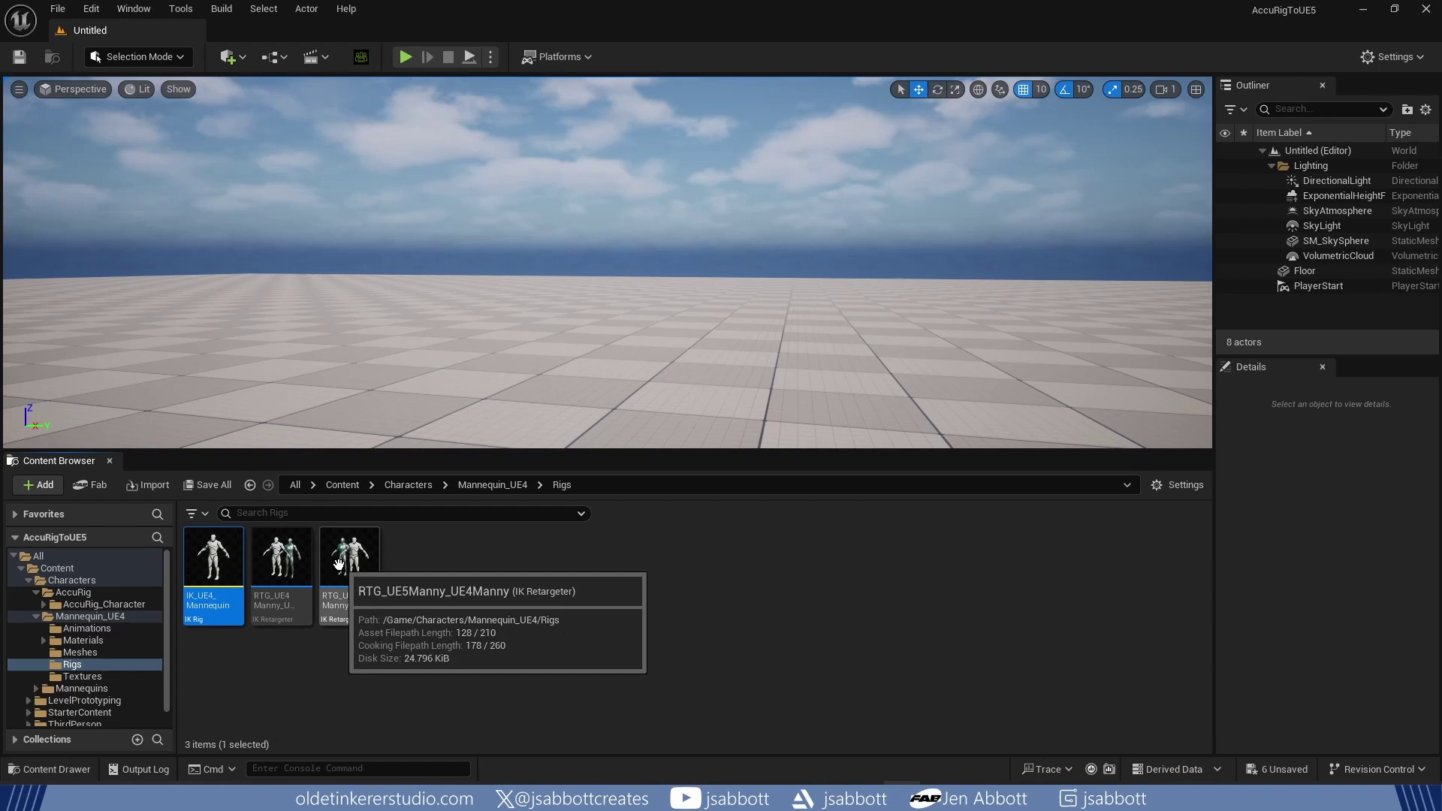
pyautogui.moveTo(213, 561)
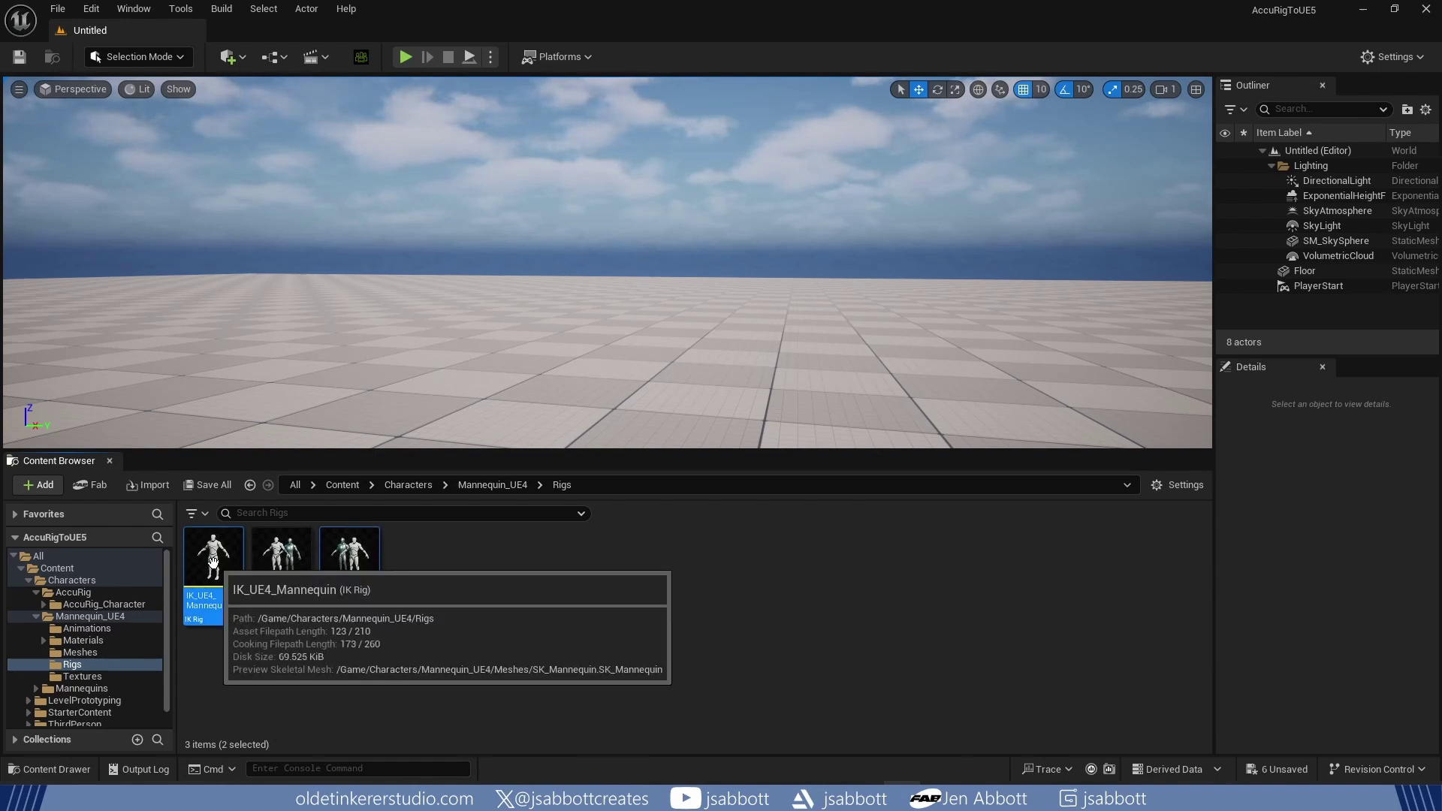
pyautogui.moveTo(212, 562)
pyautogui.mouseDown()
pyautogui.moveTo(198, 568)
pyautogui.moveTo(209, 563)
pyautogui.mouseUp()
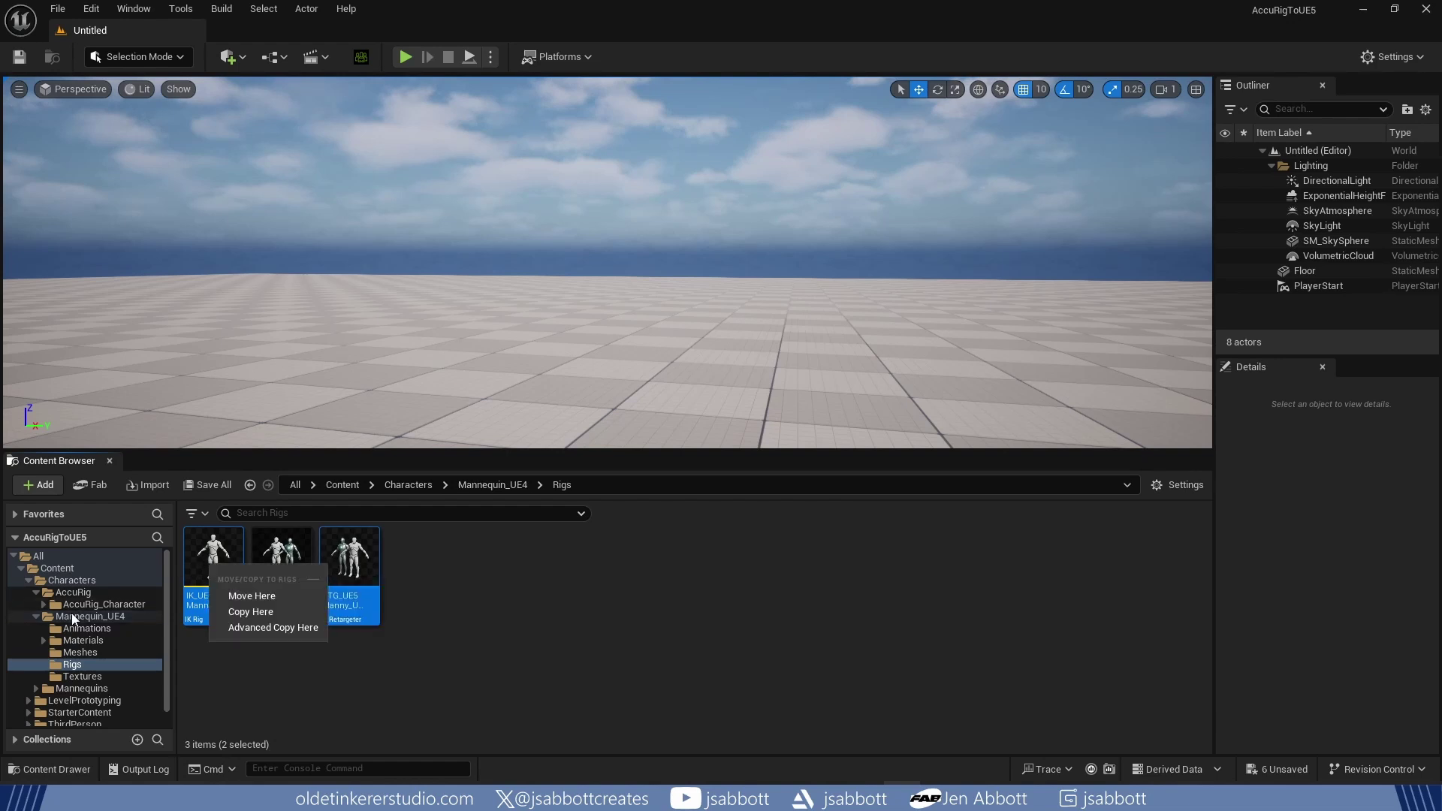
pyautogui.click(44, 602)
pyautogui.click(44, 602)
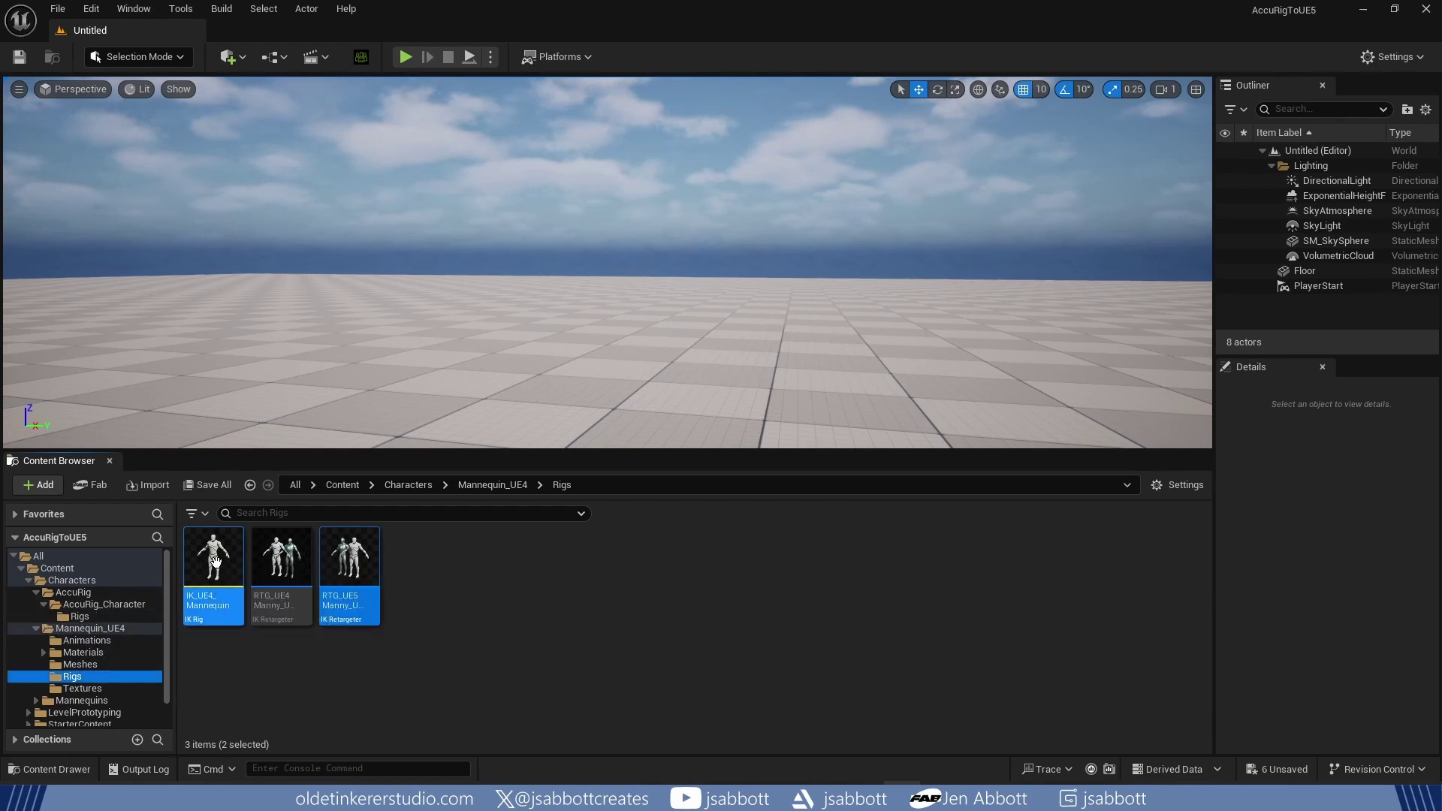
pyautogui.moveTo(210, 563); pyautogui.dragTo(92, 619)
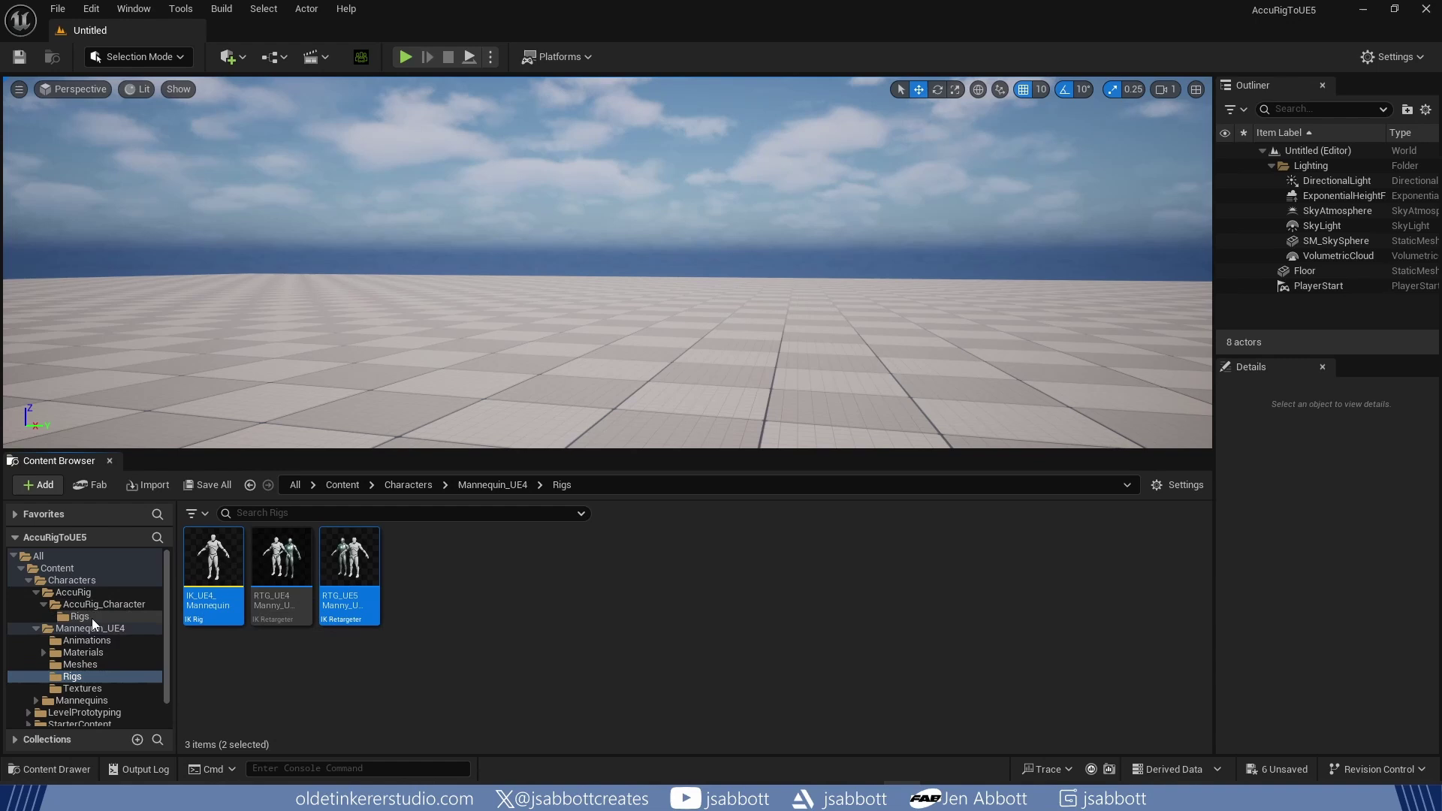
pyautogui.click(136, 667)
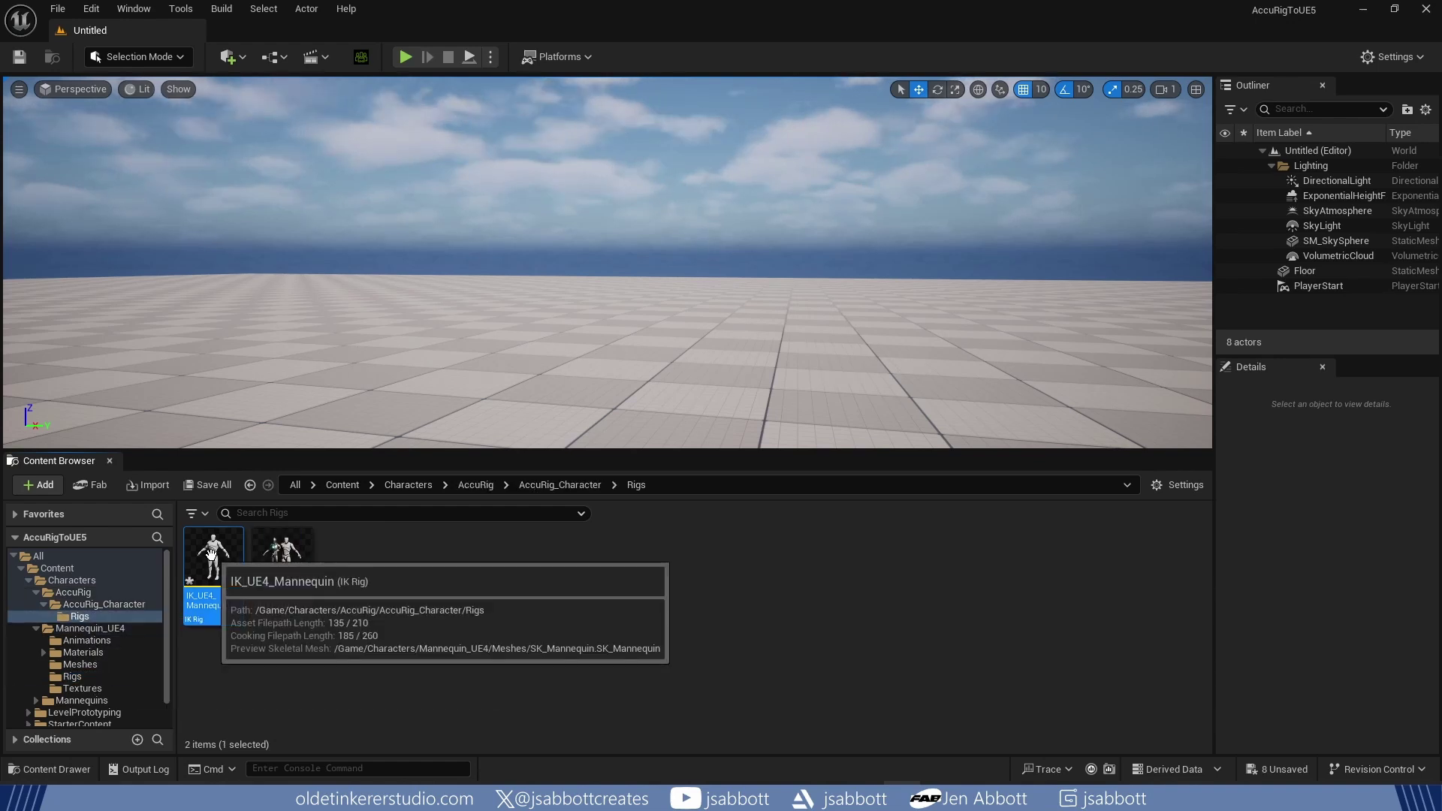
# Step: Rename the copied IK rig to AccuRig_IK and the retargeter to AccuRig_UE5
pyautogui.press('F2')
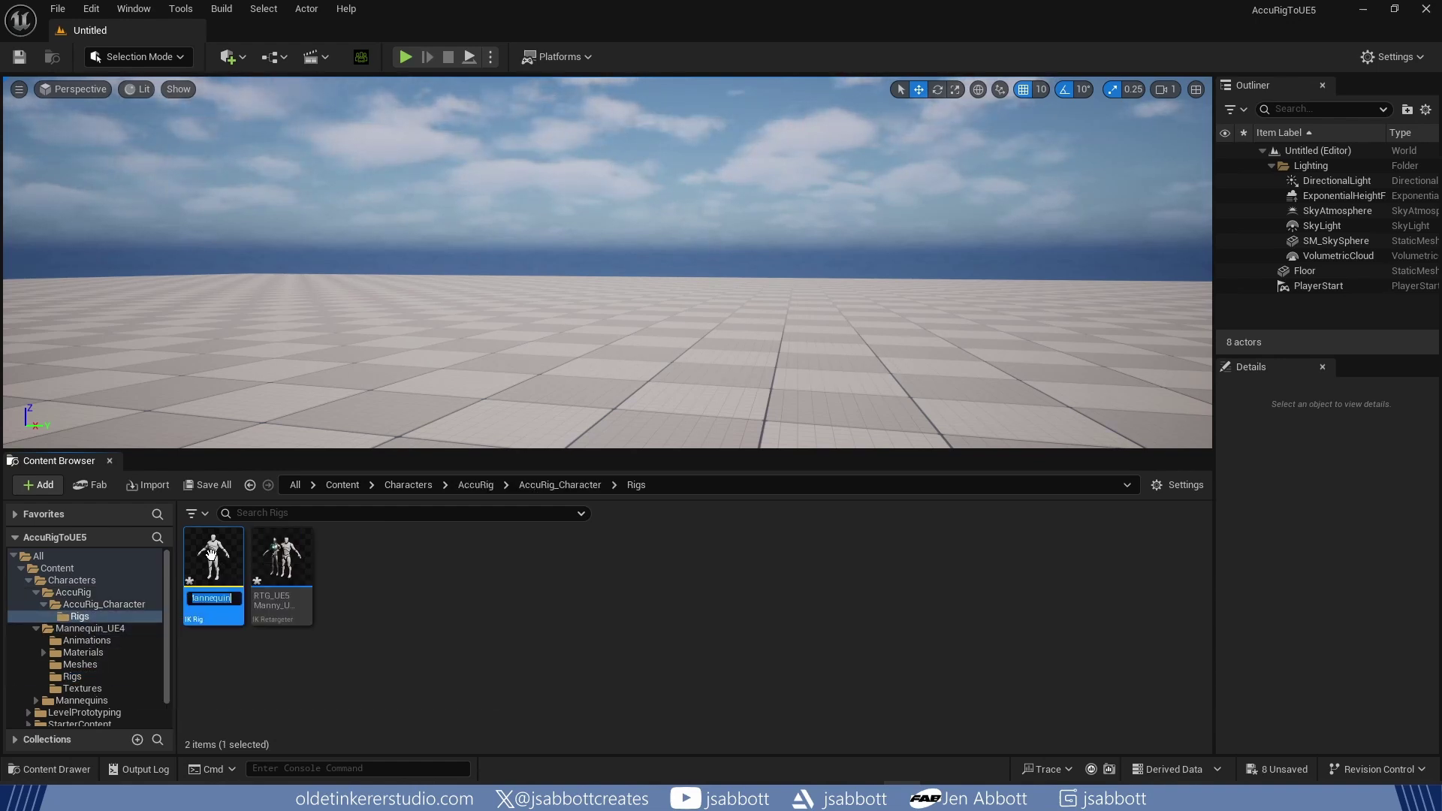
pyautogui.write('AccuRig')
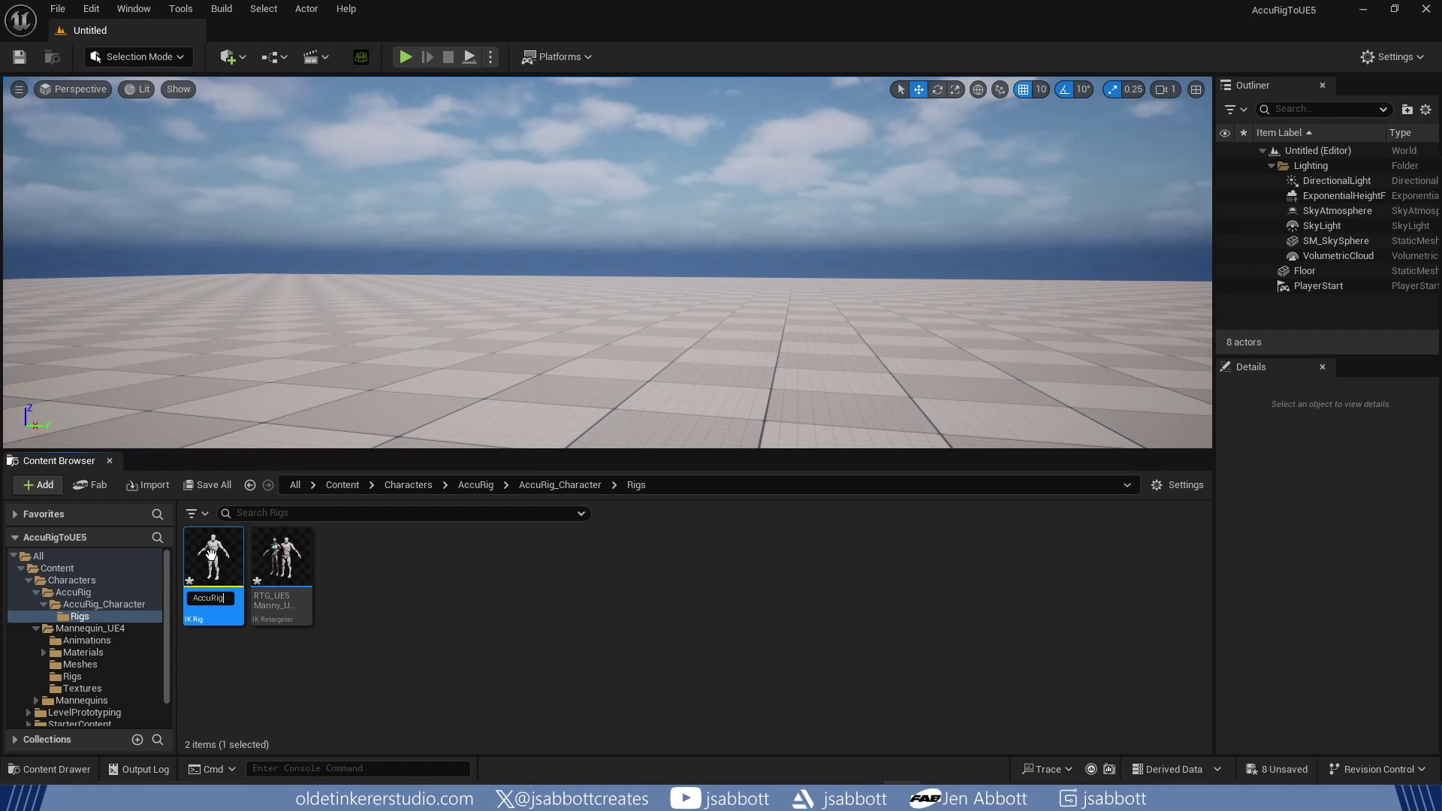
pyautogui.write('_IK')
pyautogui.press('Return')
pyautogui.click(275, 564)
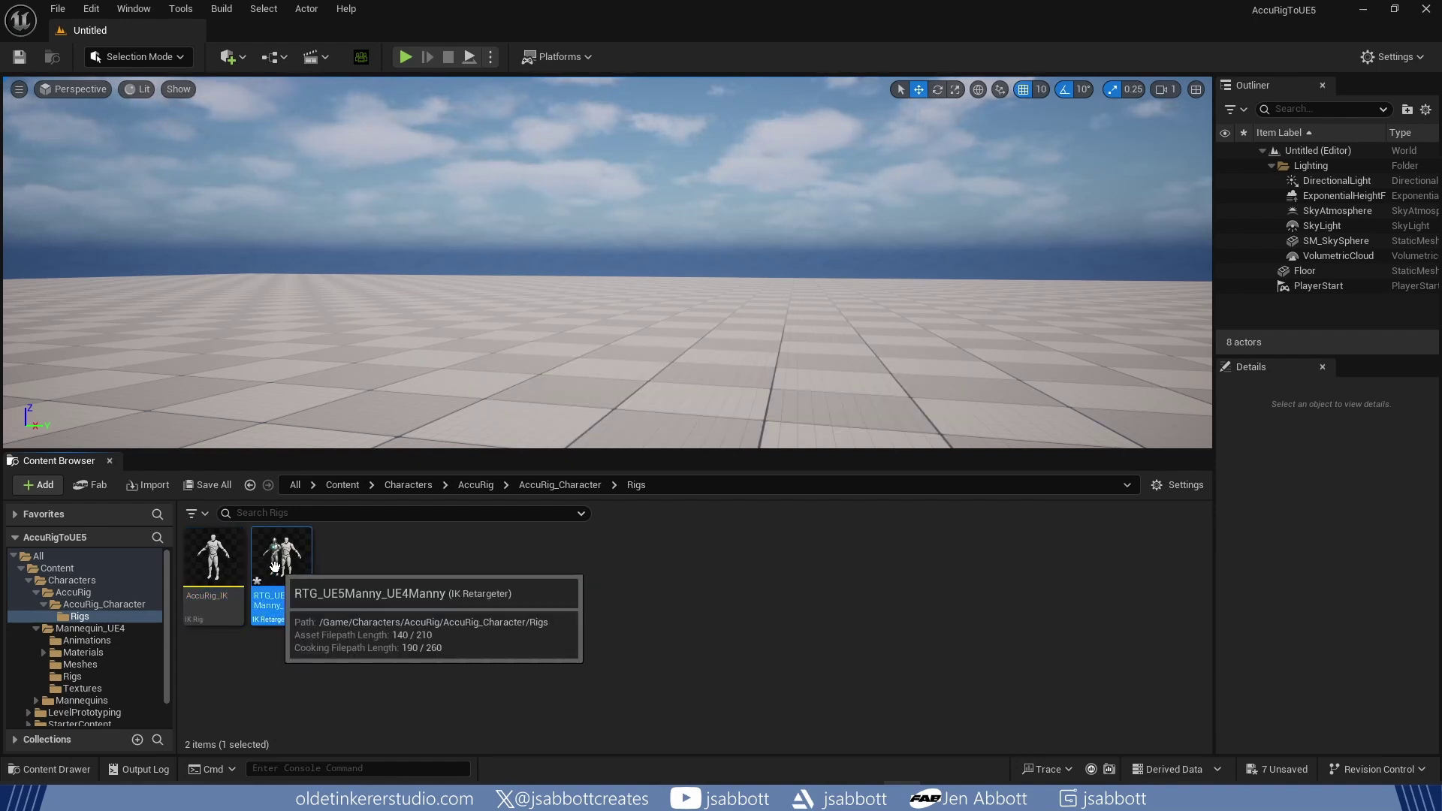
pyautogui.press('F2')
pyautogui.write('AccuRig')
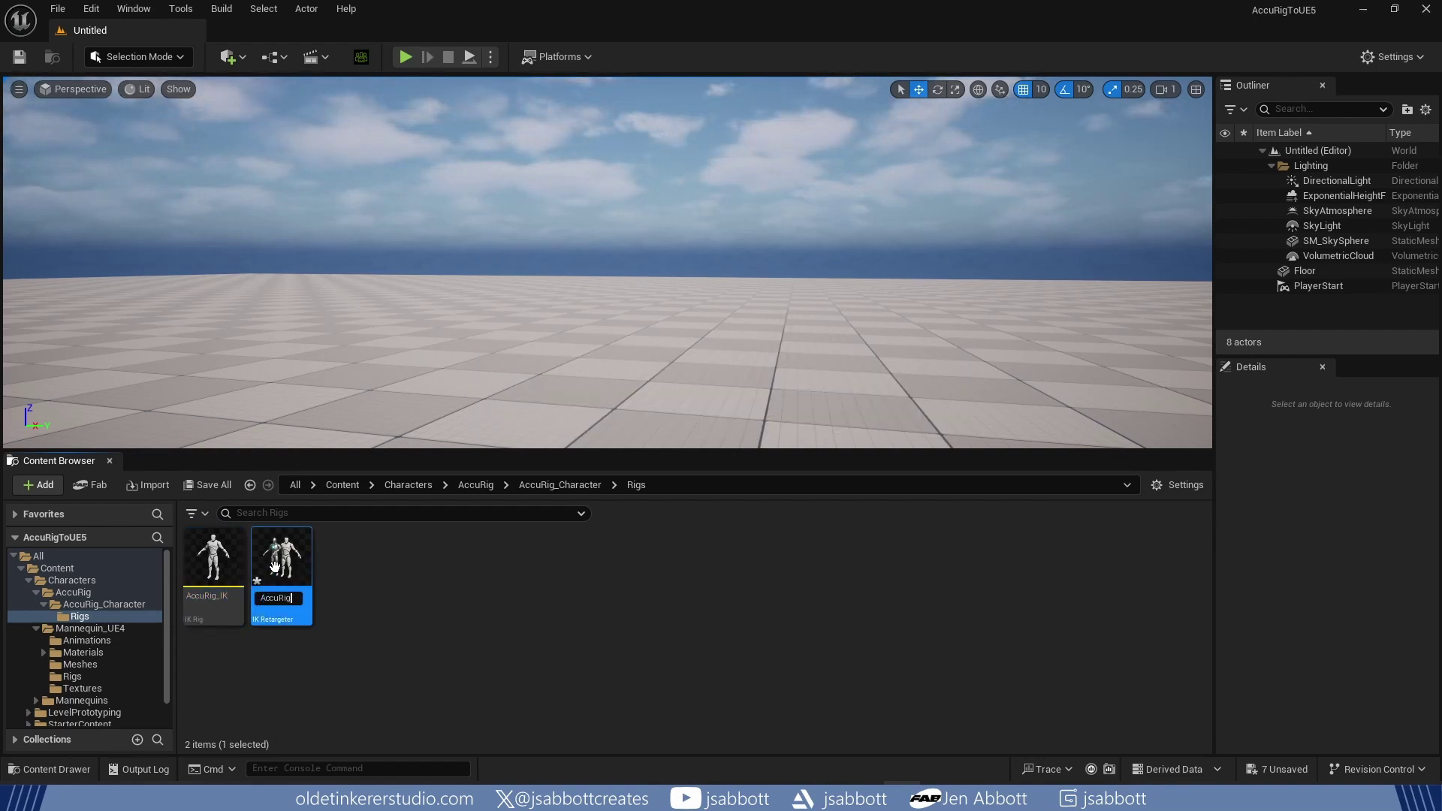
pyautogui.write('_UE5')
pyautogui.press('Return')
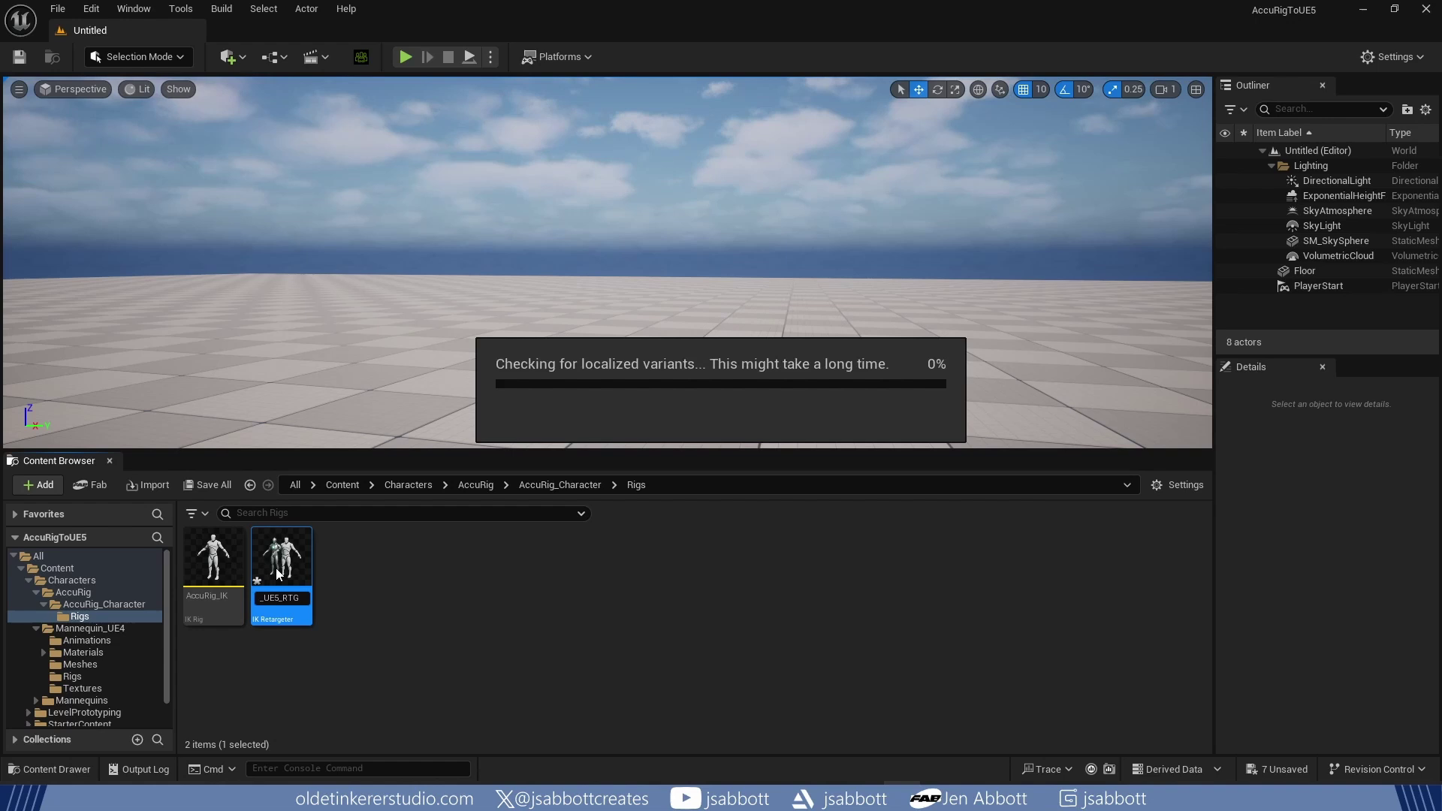
# Step: Set AccuRig_Soldier as AccuRig_IK's Preview Skeletal Mesh and save the rig
pyautogui.click(211, 565)
pyautogui.doubleClick(211, 565)
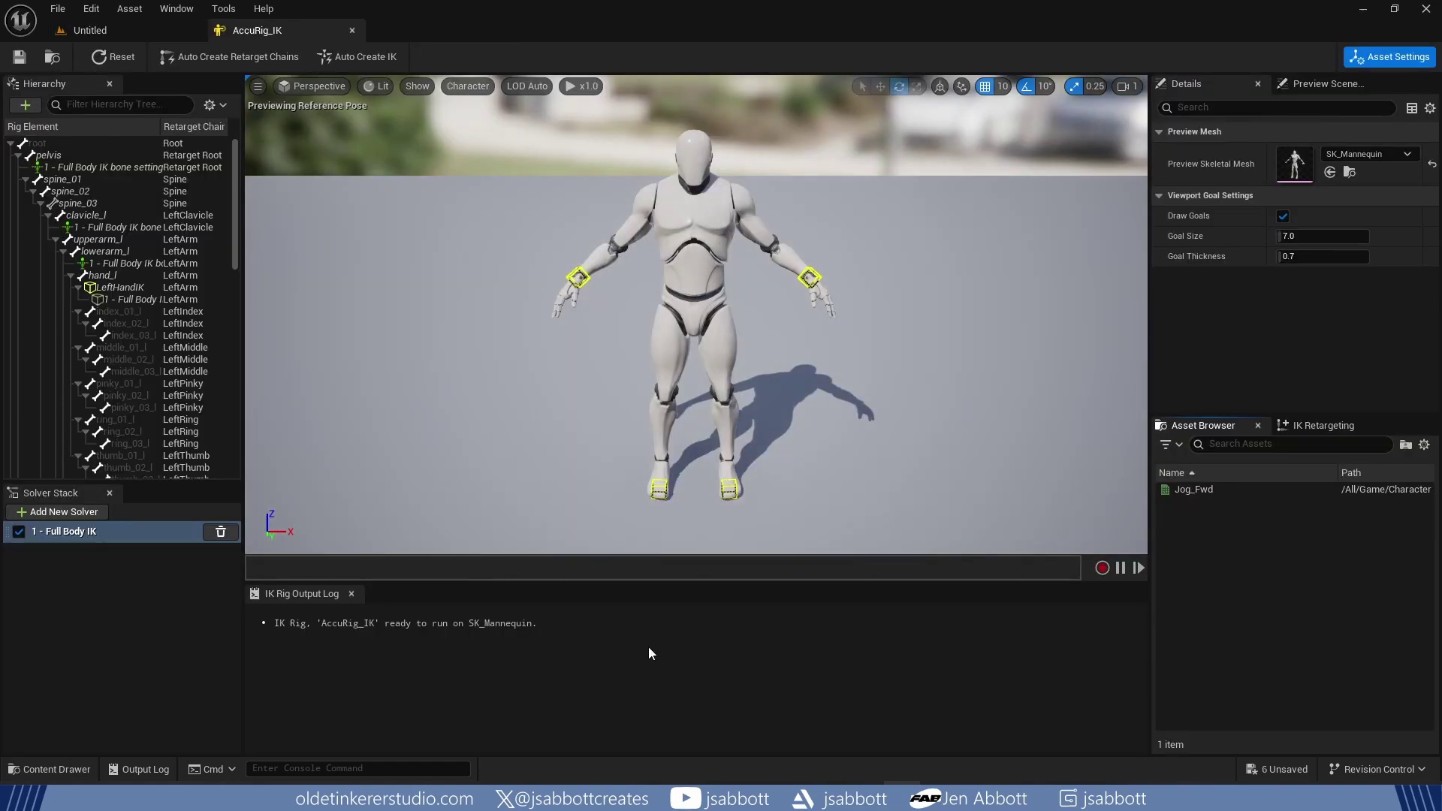
pyautogui.click(1407, 154)
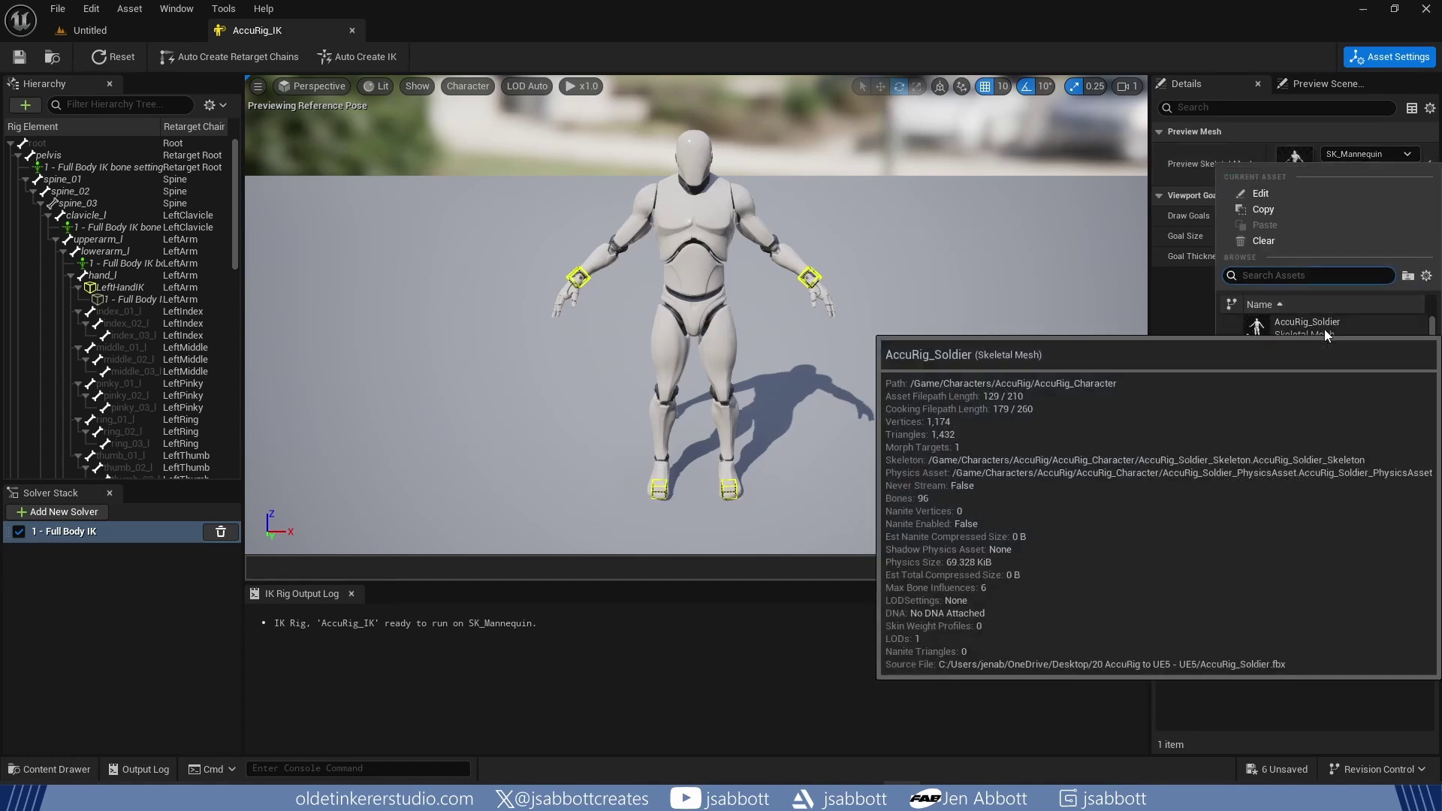
pyautogui.click(1323, 328)
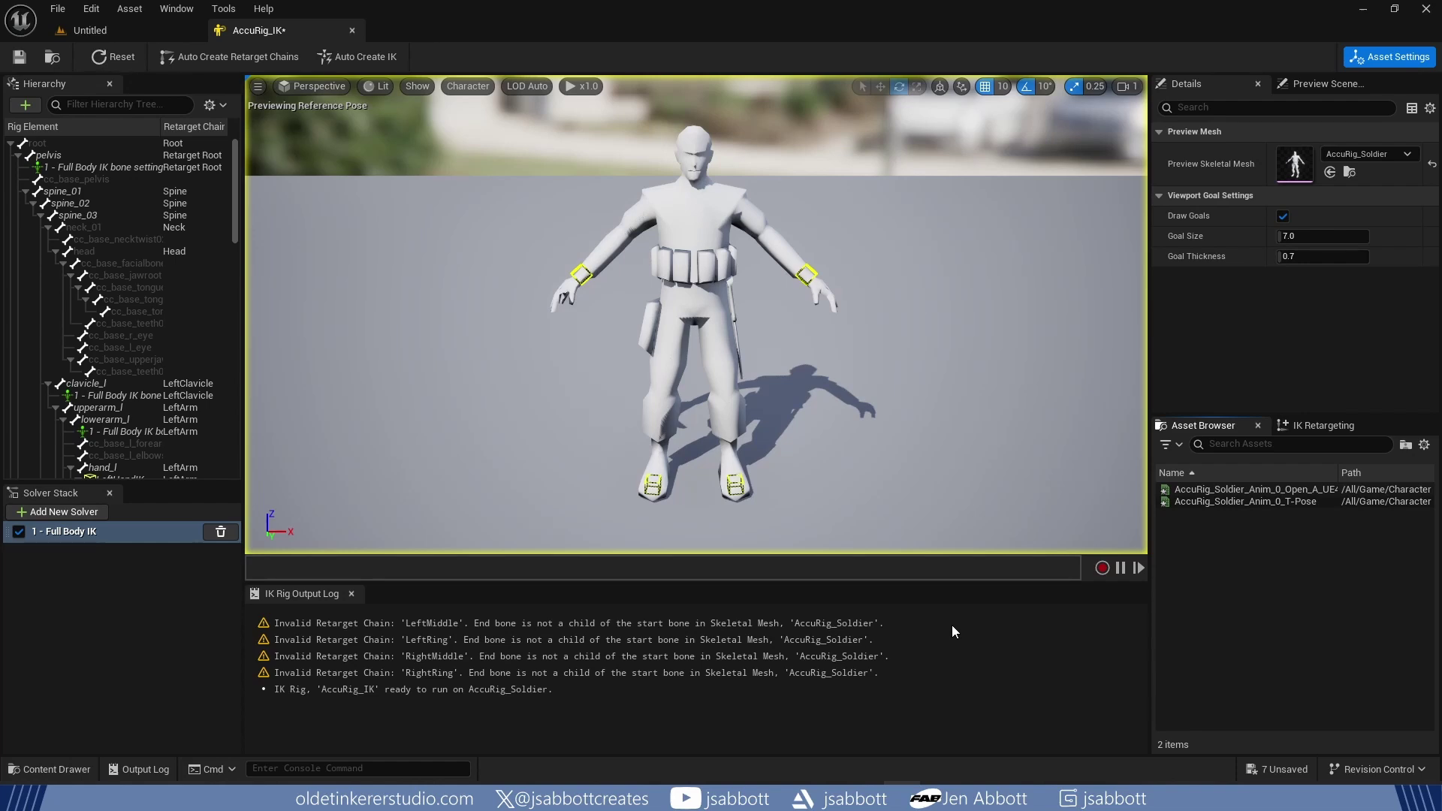
pyautogui.click(20, 58)
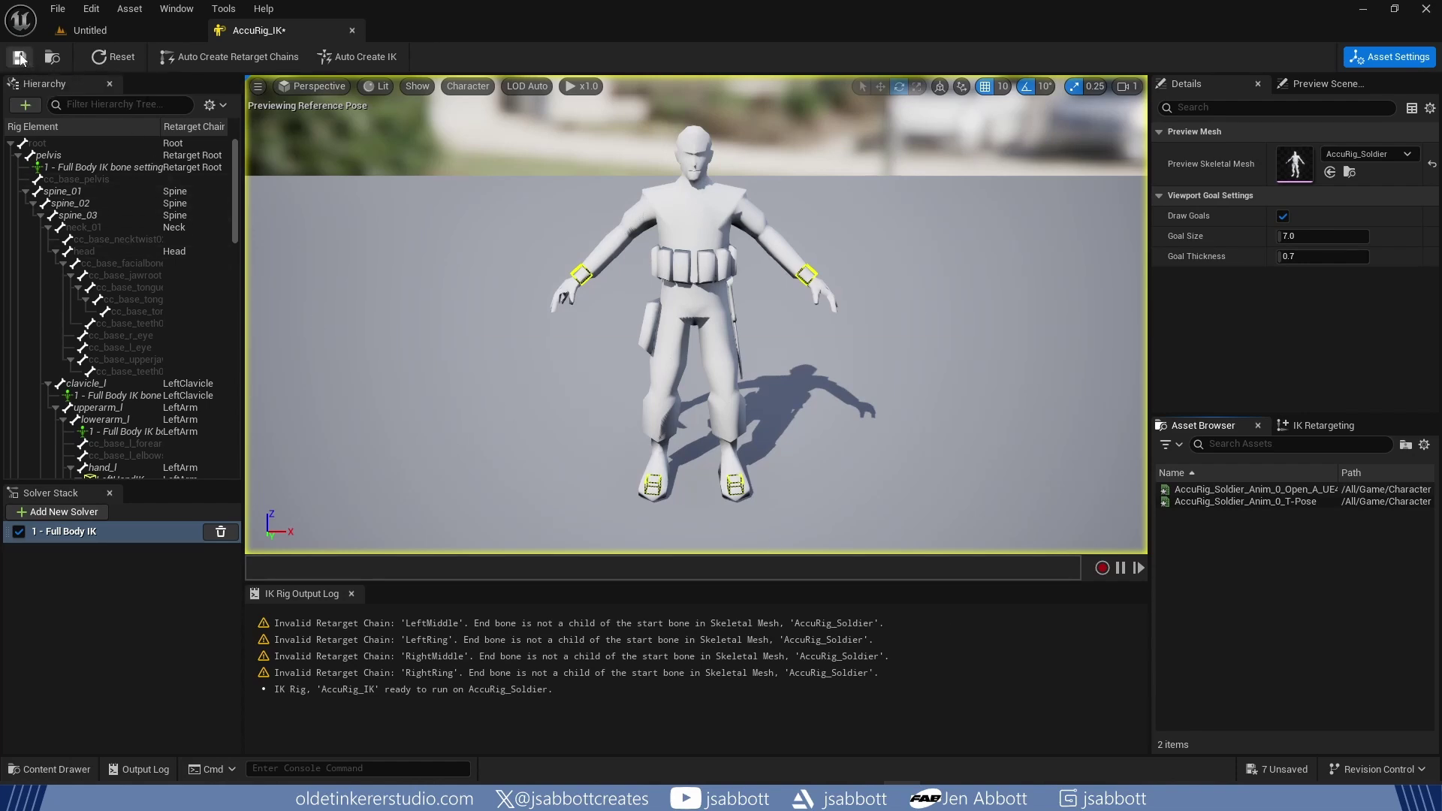
pyautogui.click(123, 24)
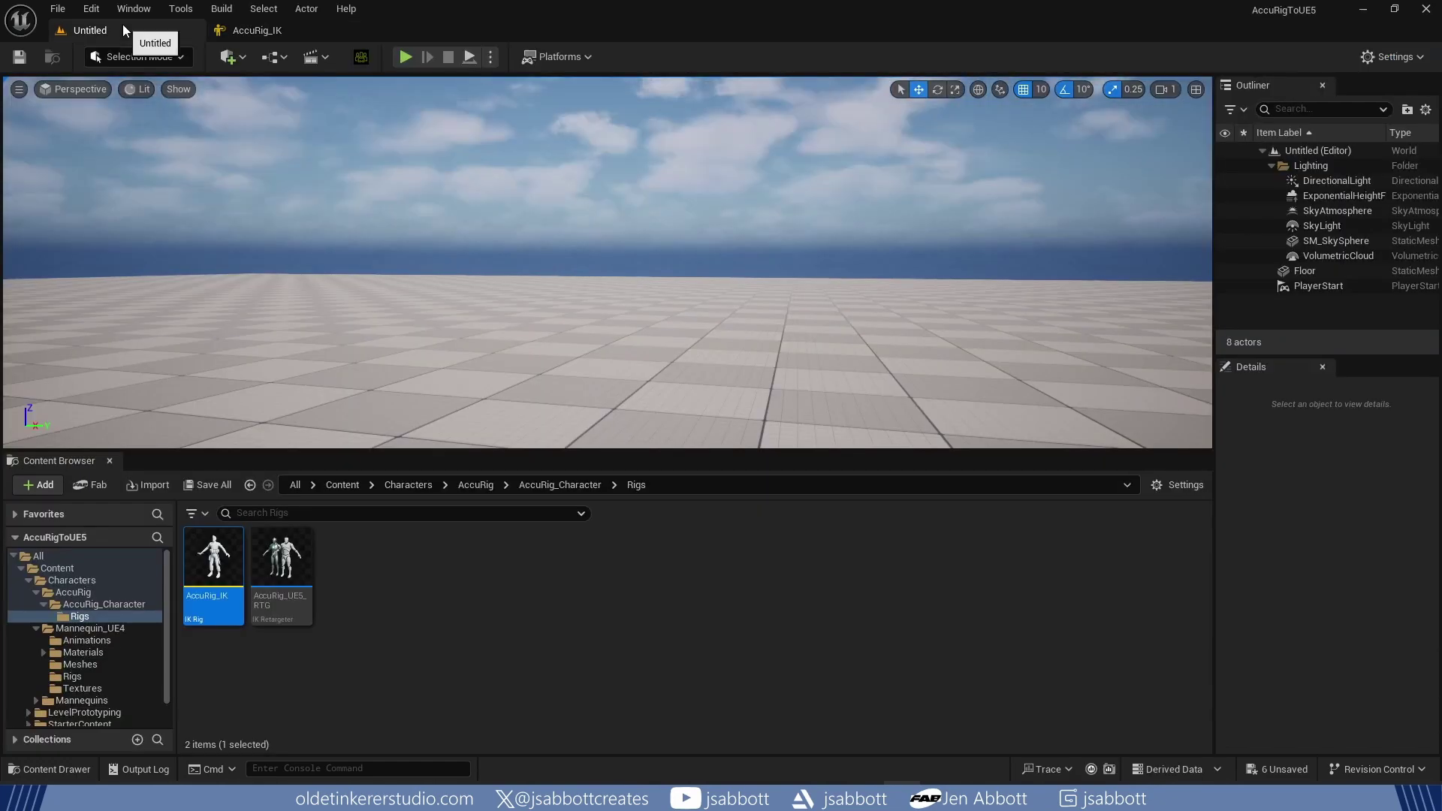
# Step: Set AccuRig_UE5_RTG's Target IKRig Asset to AccuRig_IK and save the retargeter
pyautogui.doubleClick(285, 569)
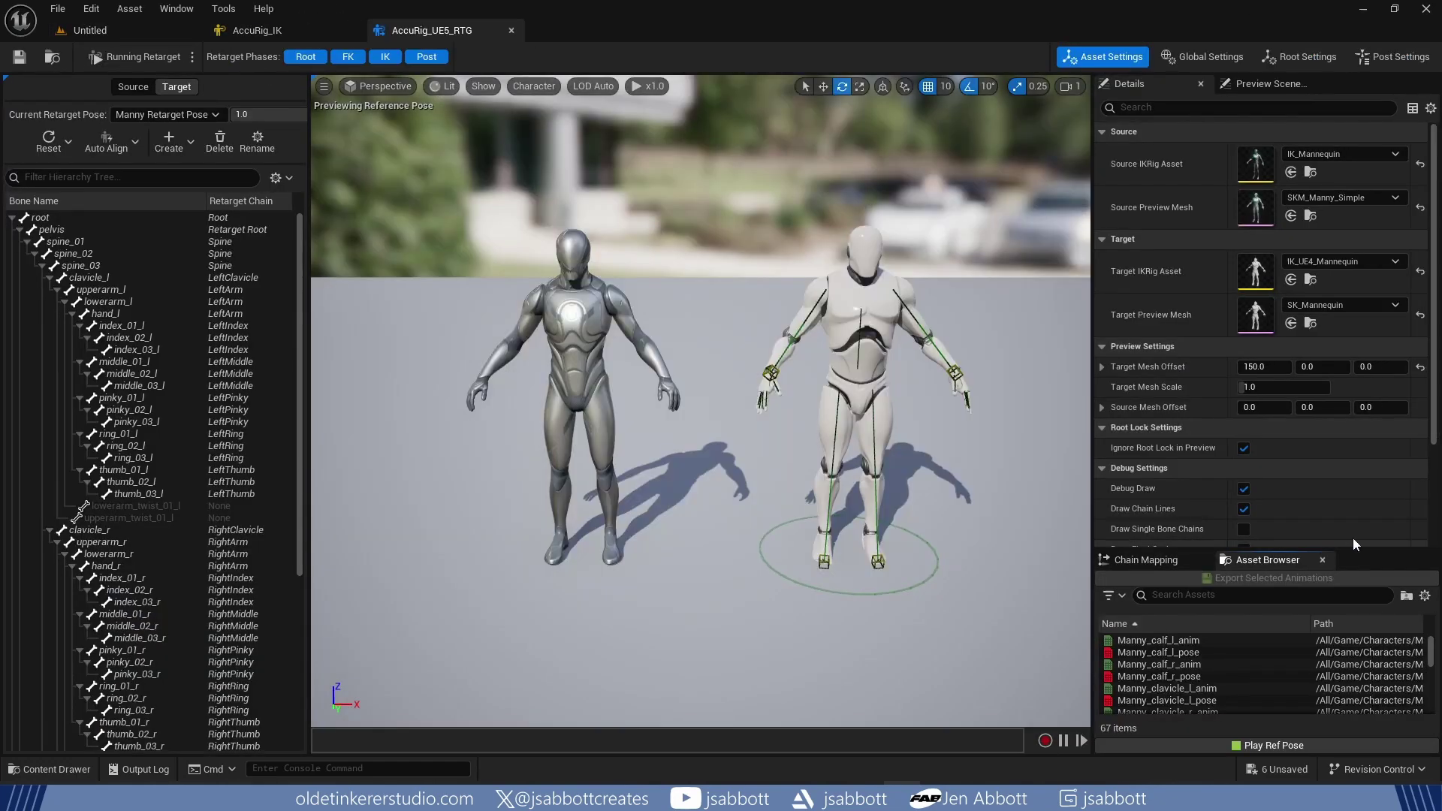
pyautogui.click(1395, 262)
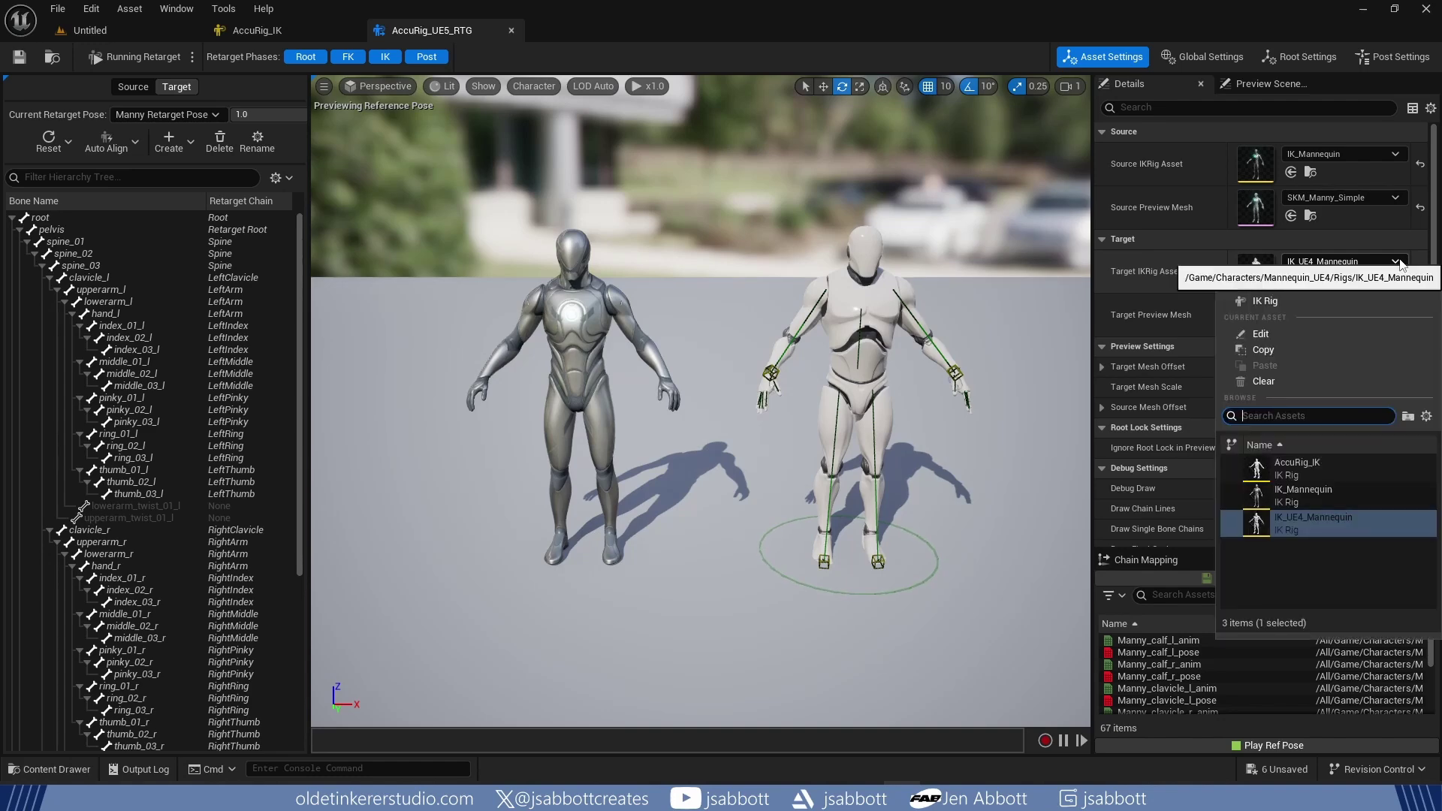
pyautogui.click(1325, 469)
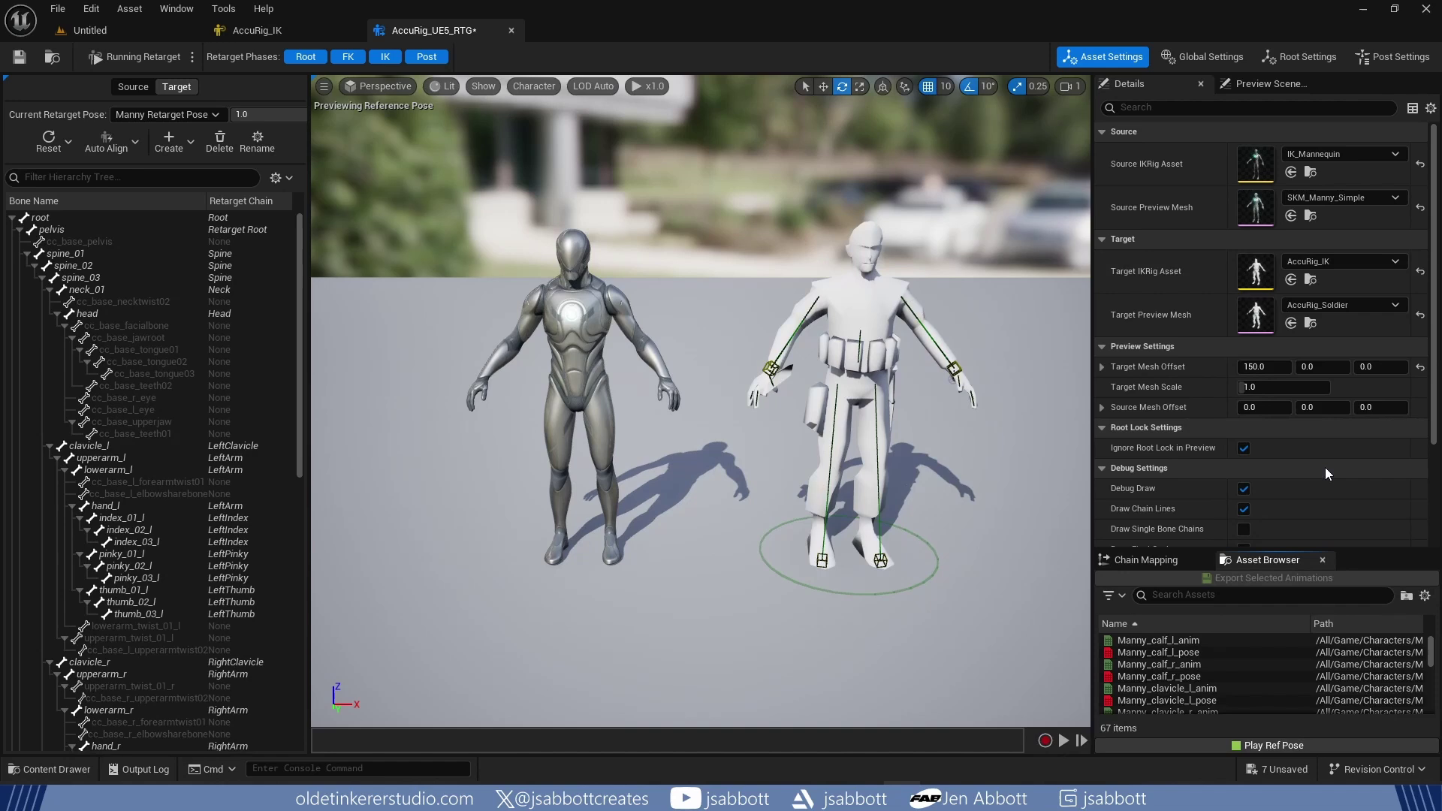
pyautogui.click(20, 57)
# Step: Filter the Asset Browser for 'walk' and export the selected MM_Walk_Fwd animation
pyautogui.click(1202, 595)
pyautogui.write('walk')
pyautogui.click(1149, 651)
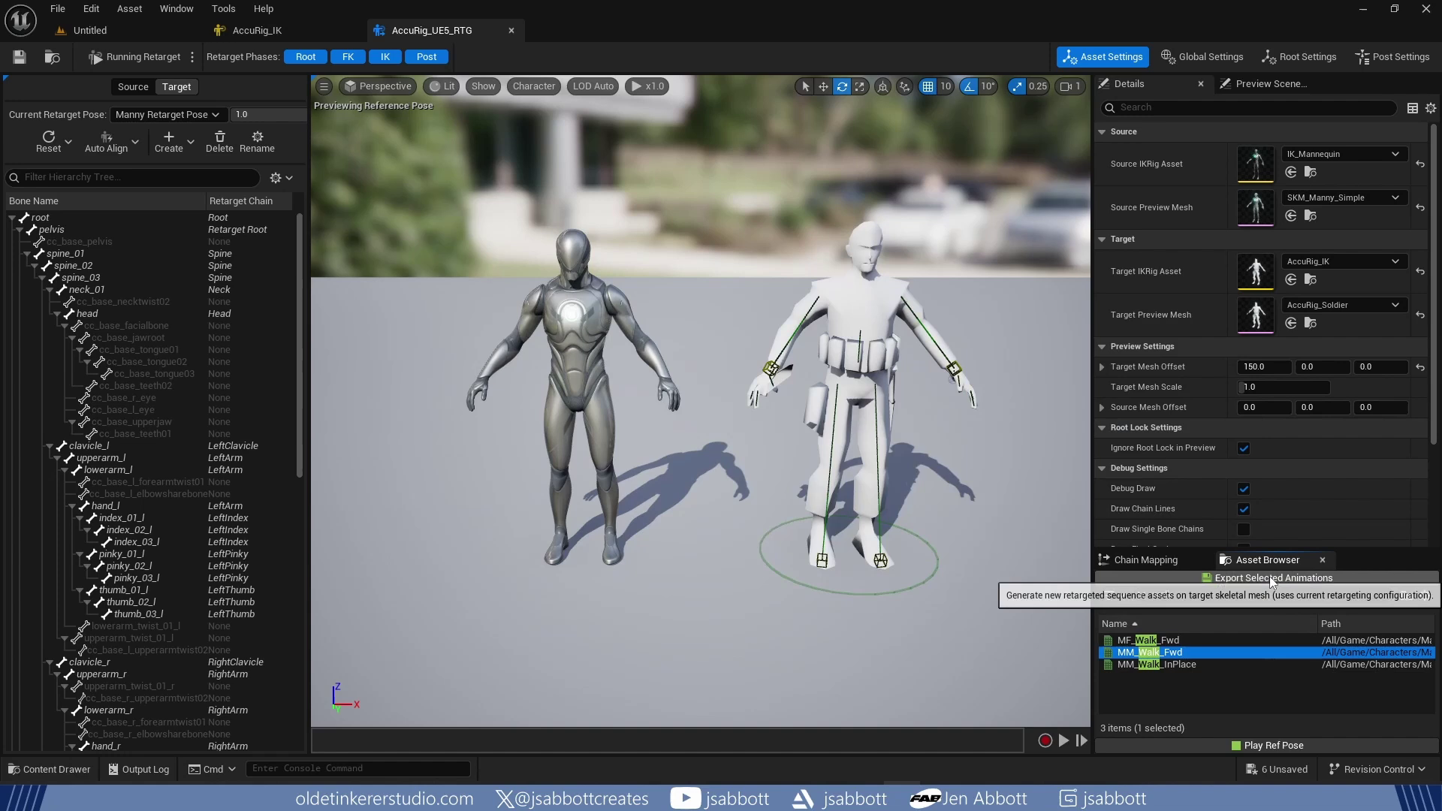
pyautogui.click(1271, 578)
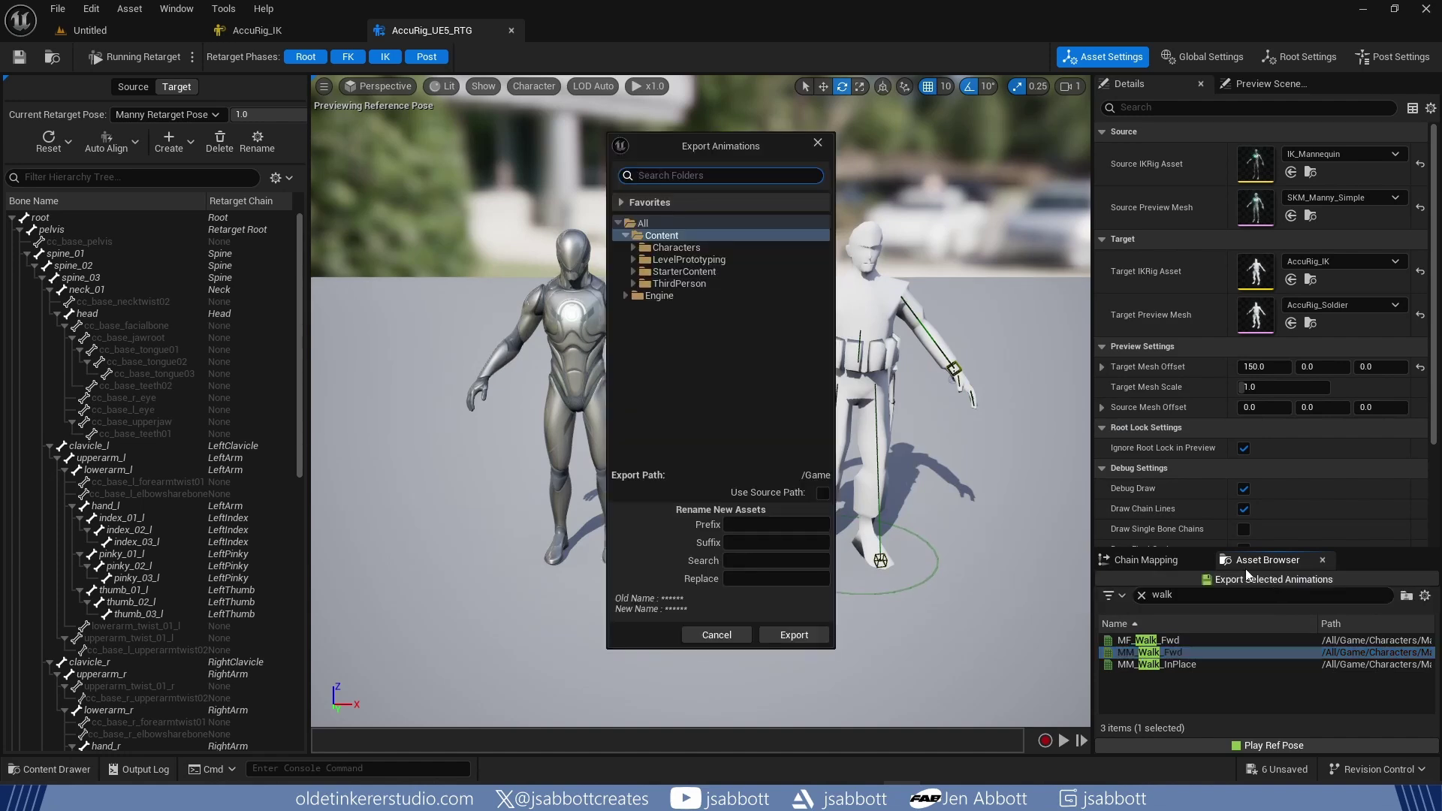
# Step: Create an Animations folder under AccuRig_Character and batch-export the walk into it
pyautogui.click(633, 246)
pyautogui.click(641, 259)
pyautogui.click(649, 271)
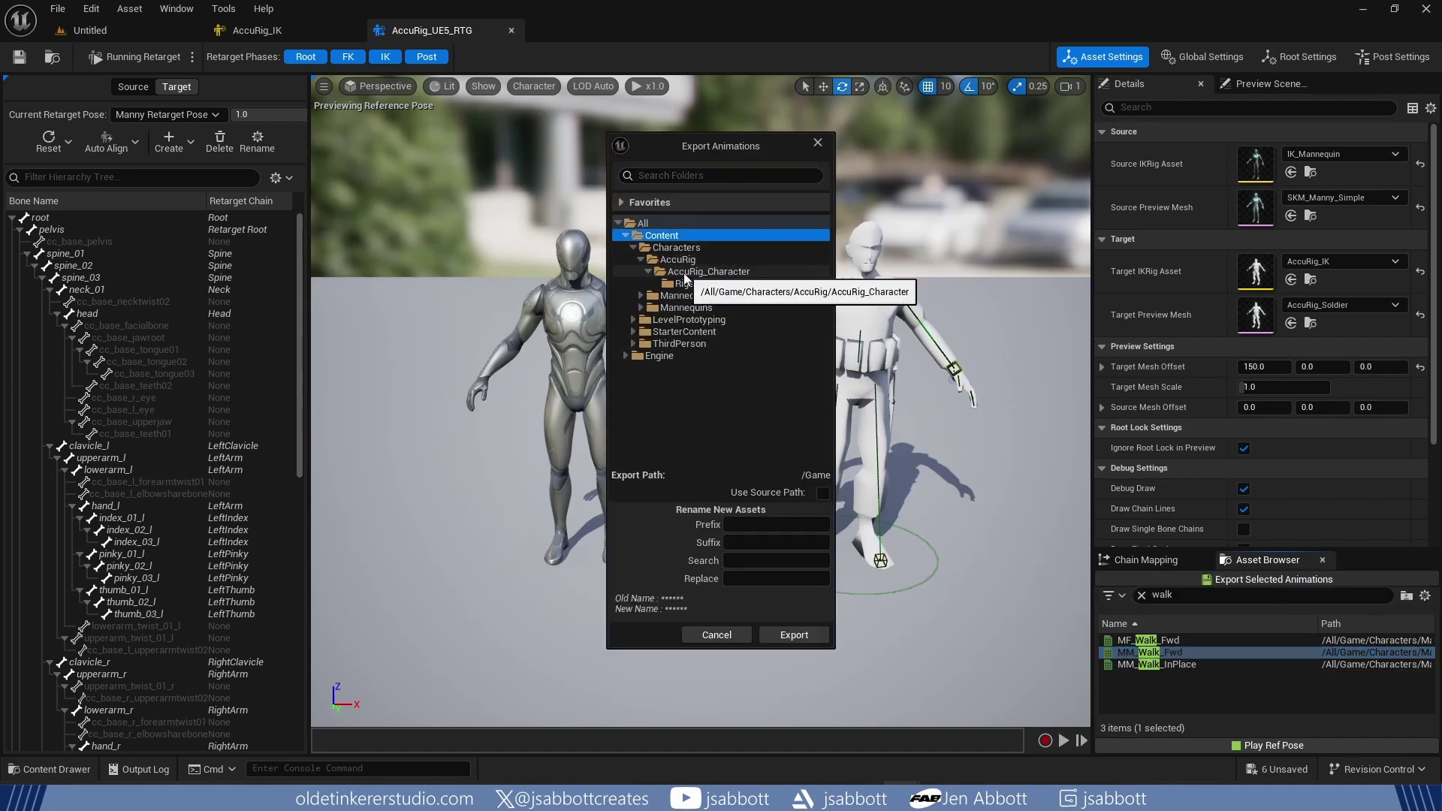
pyautogui.click(698, 272)
pyautogui.rightClick(700, 273)
pyautogui.click(732, 288)
pyautogui.write('Animations')
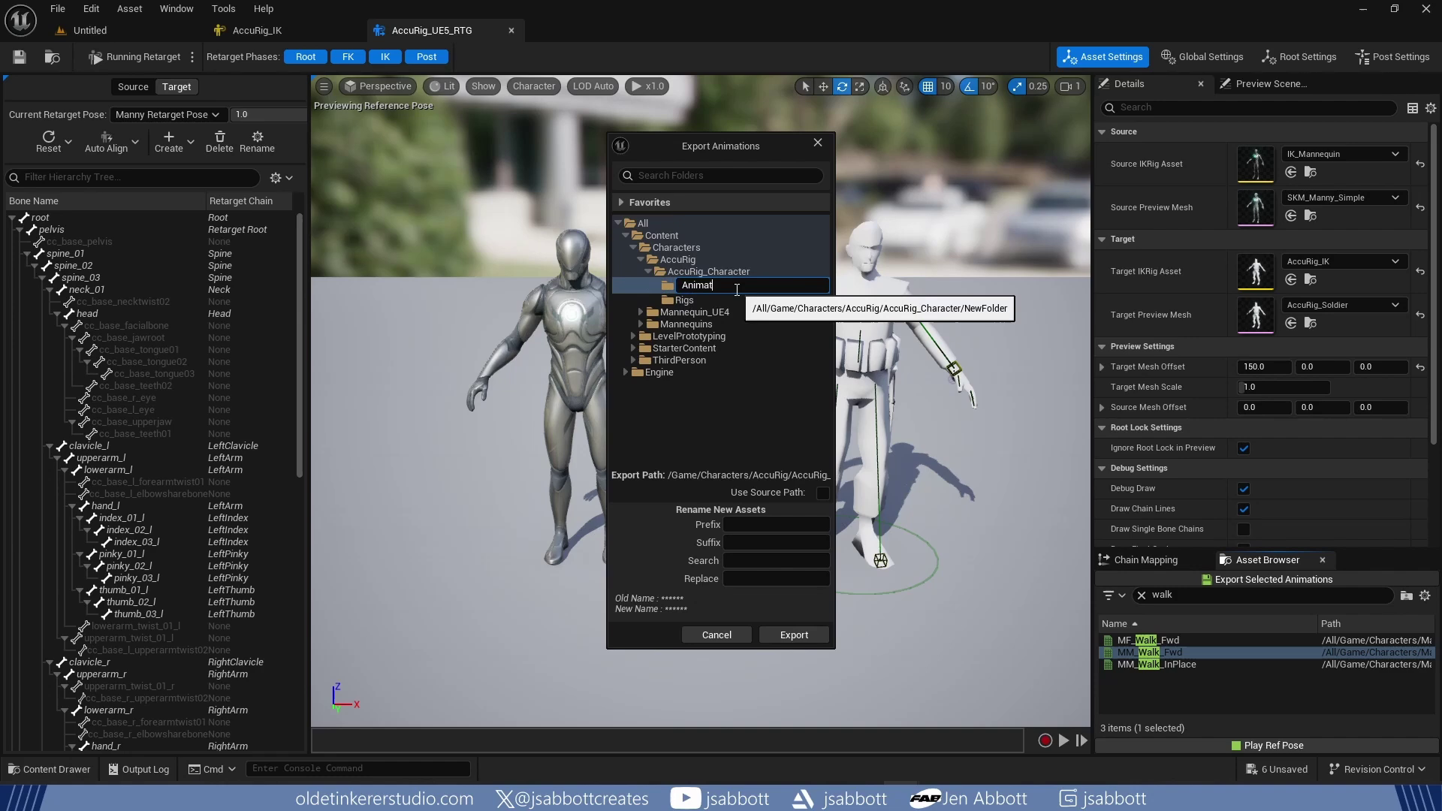
pyautogui.press('Return')
pyautogui.click(792, 636)
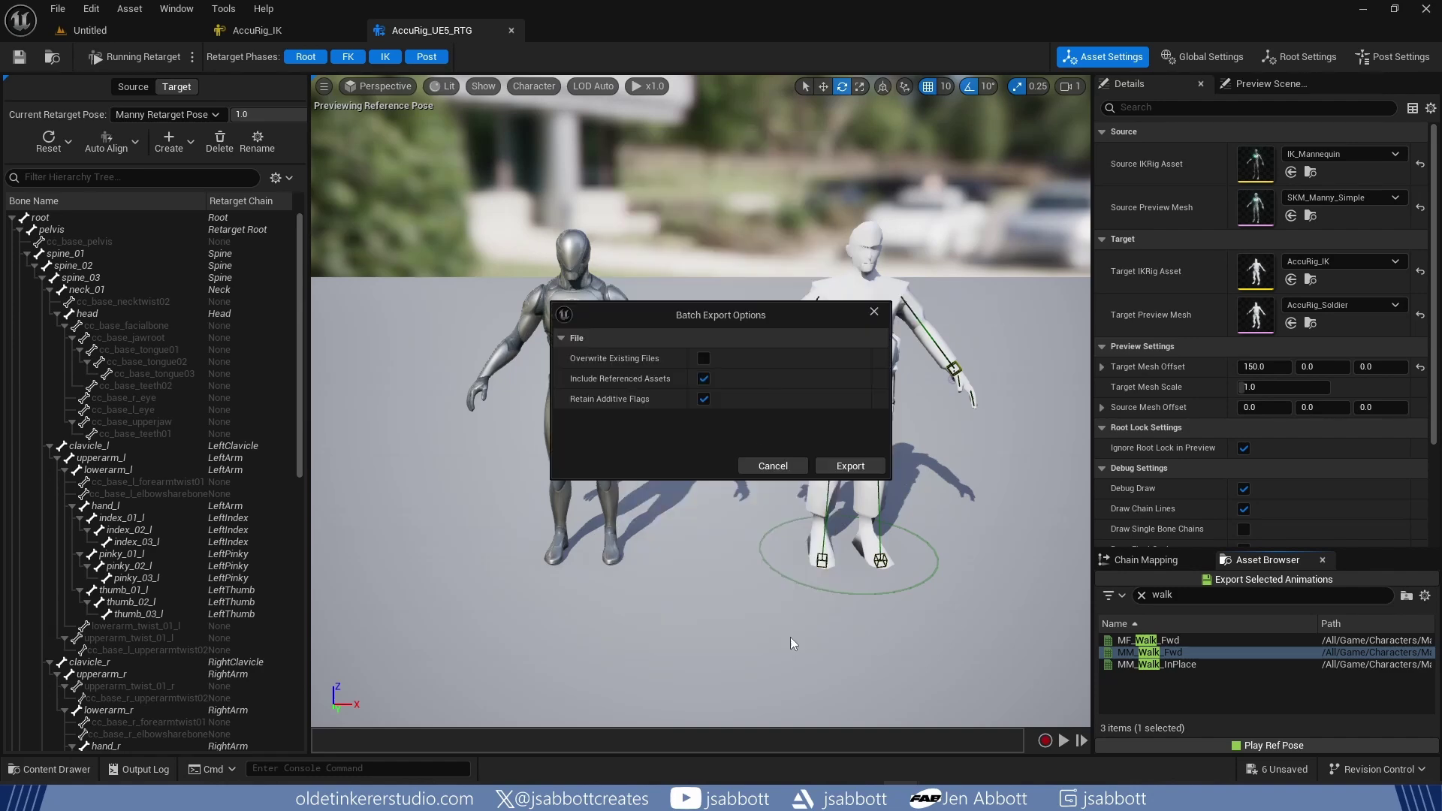
pyautogui.click(850, 466)
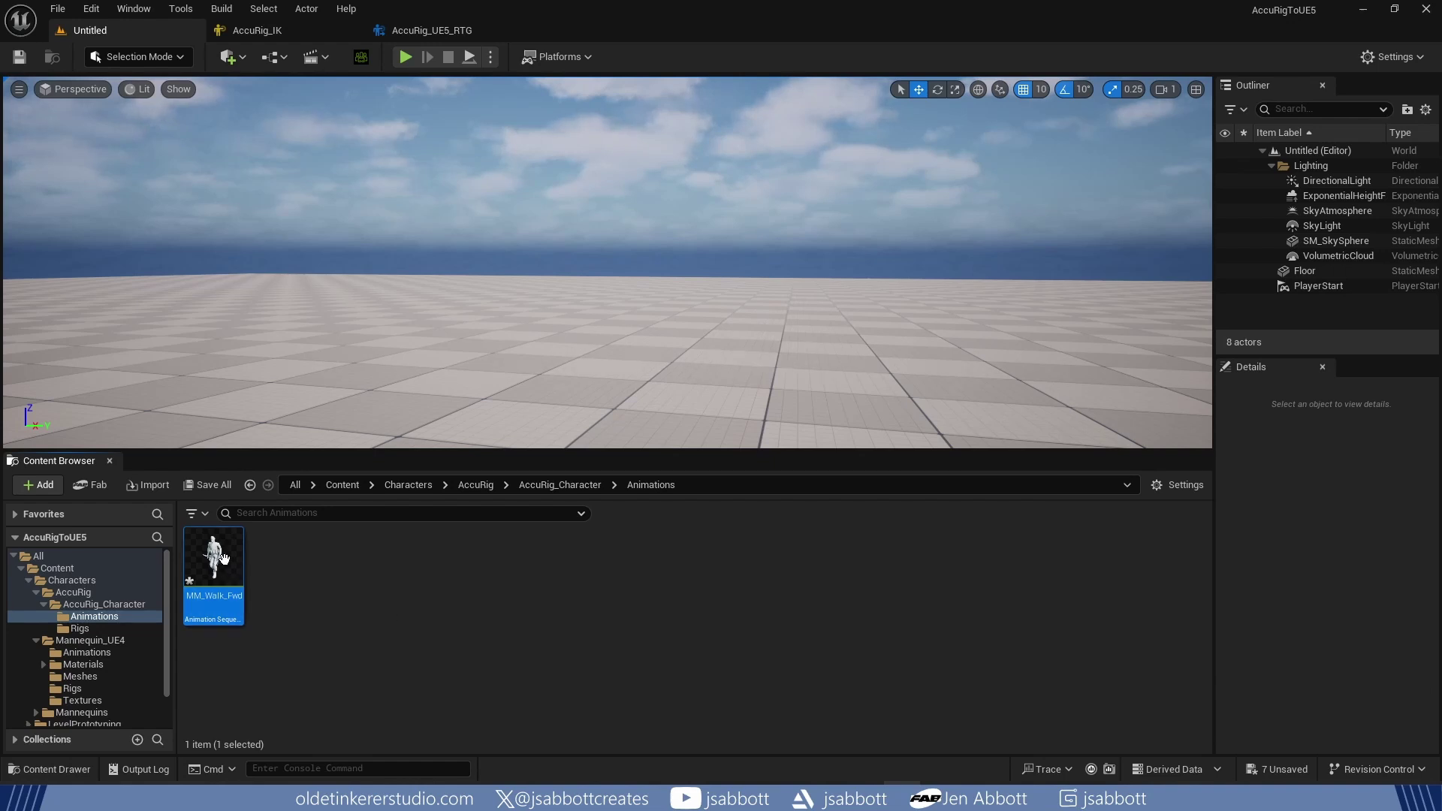
# Step: Place the MM_Walk_Fwd soldier in the level and walk toward it in Play mode
pyautogui.moveTo(216, 564); pyautogui.dragTo(446, 368)
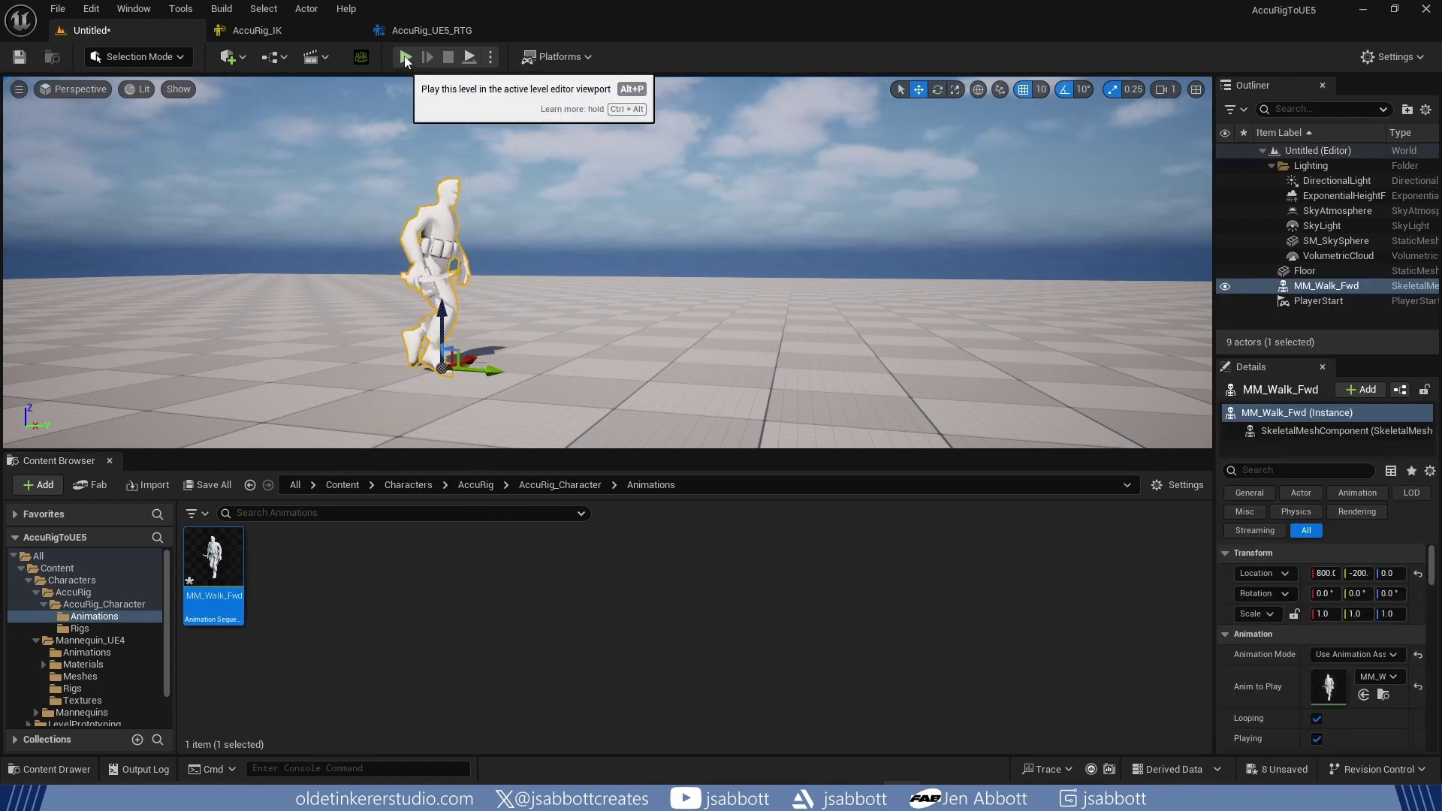
pyautogui.click(443, 123)
pyautogui.hotkey('alt', 'p')
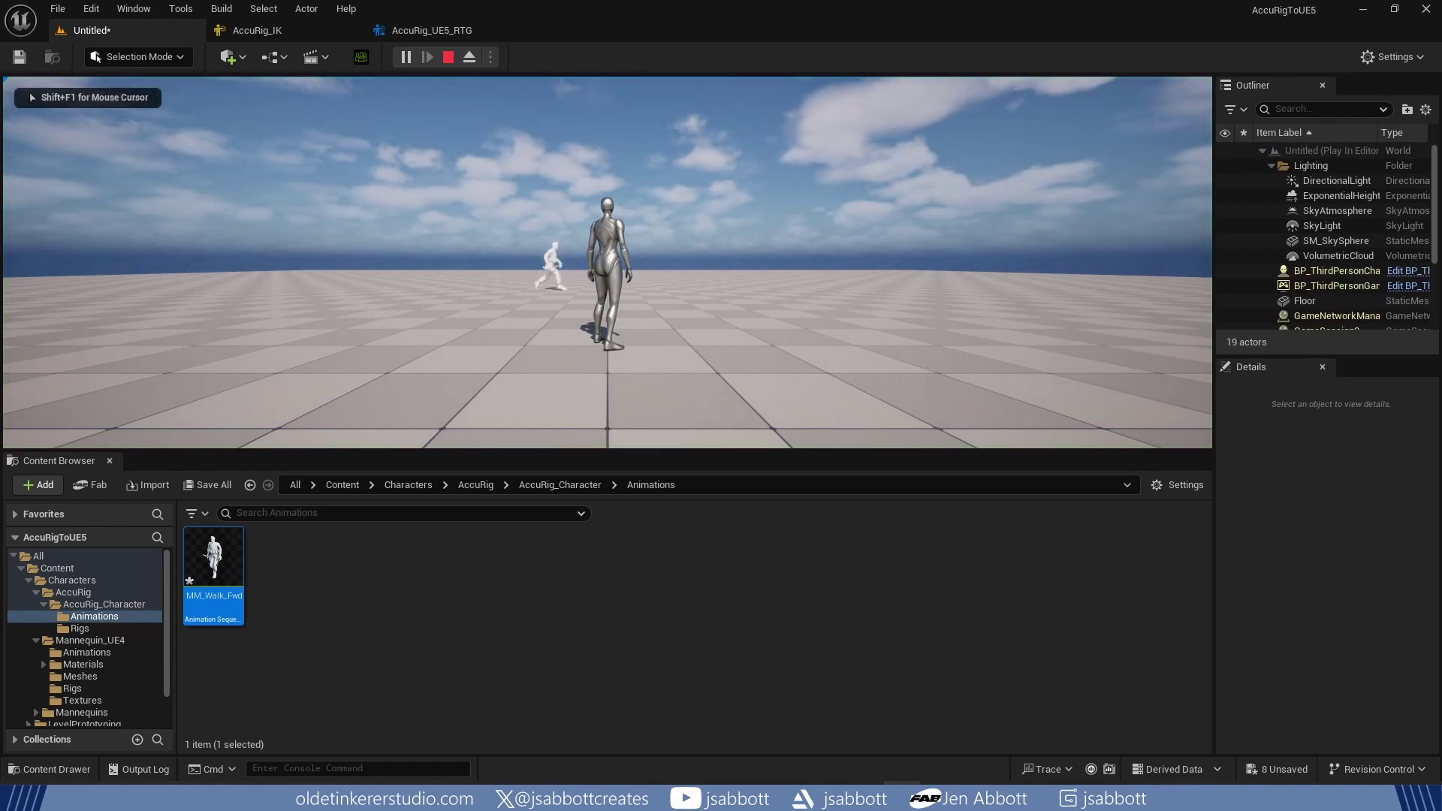
pyautogui.press('w')
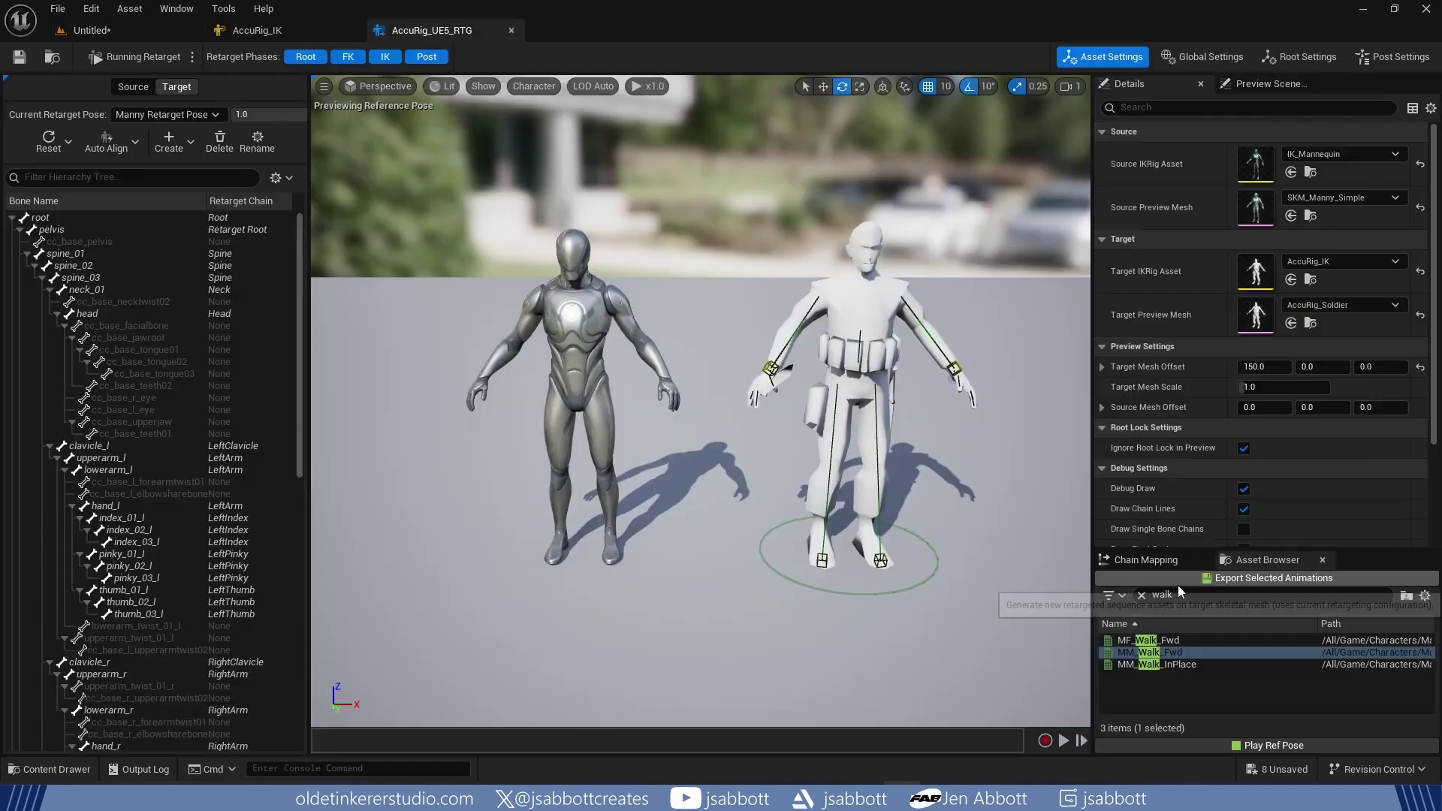
# Step: Filter for 'run', then batch-export MM_Run_Fwd into the Animations folder
pyautogui.click(1177, 595)
pyautogui.write('run')
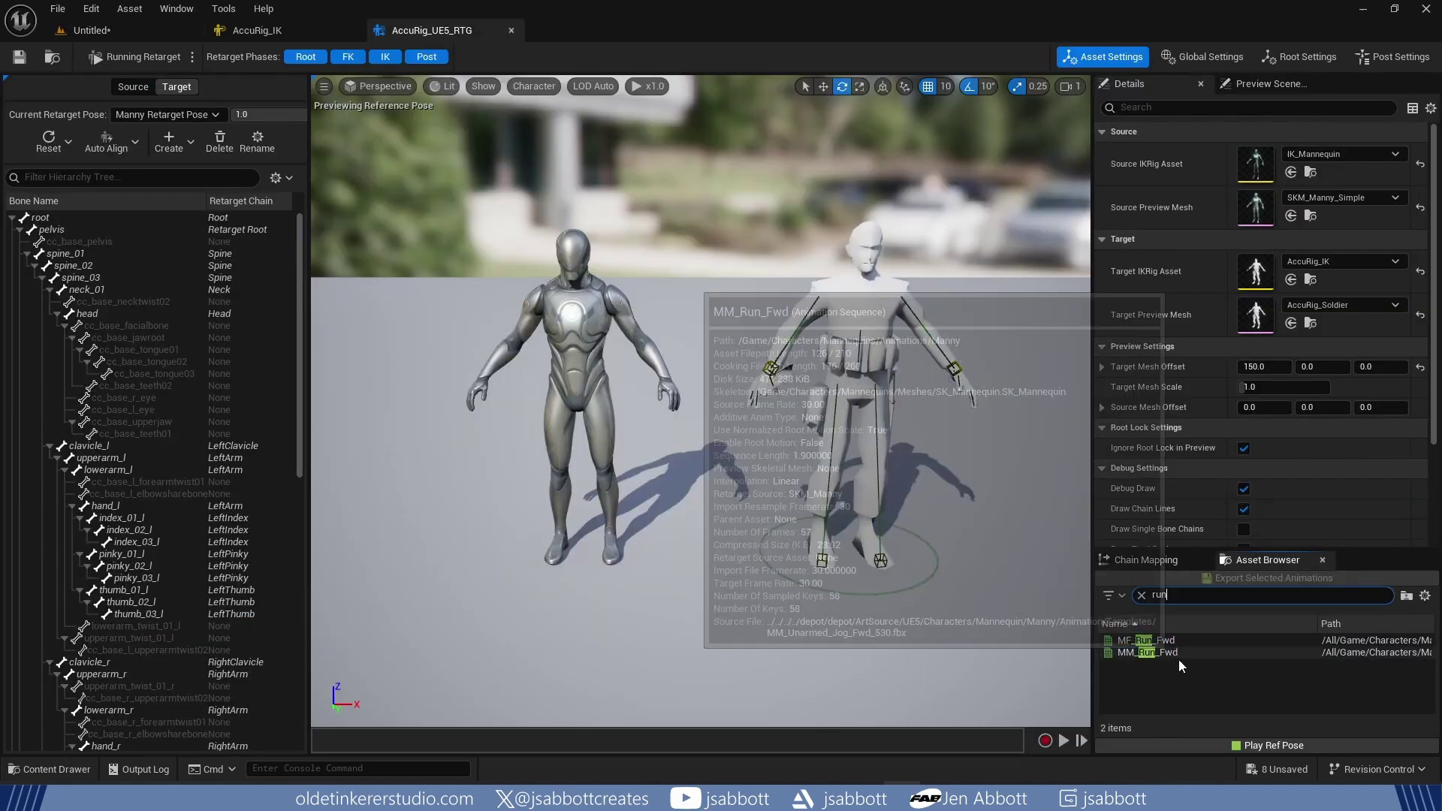
pyautogui.click(1186, 651)
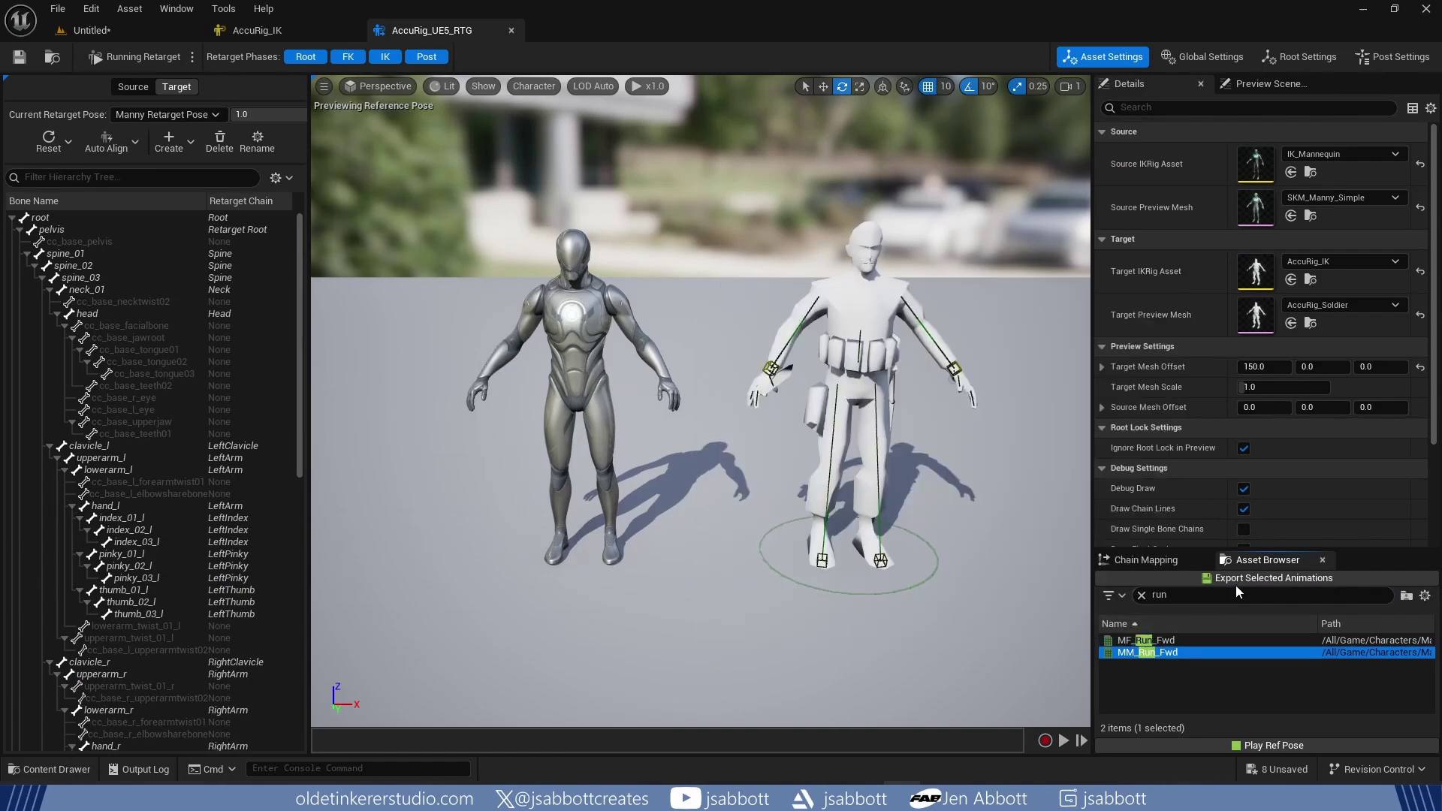
pyautogui.click(1236, 581)
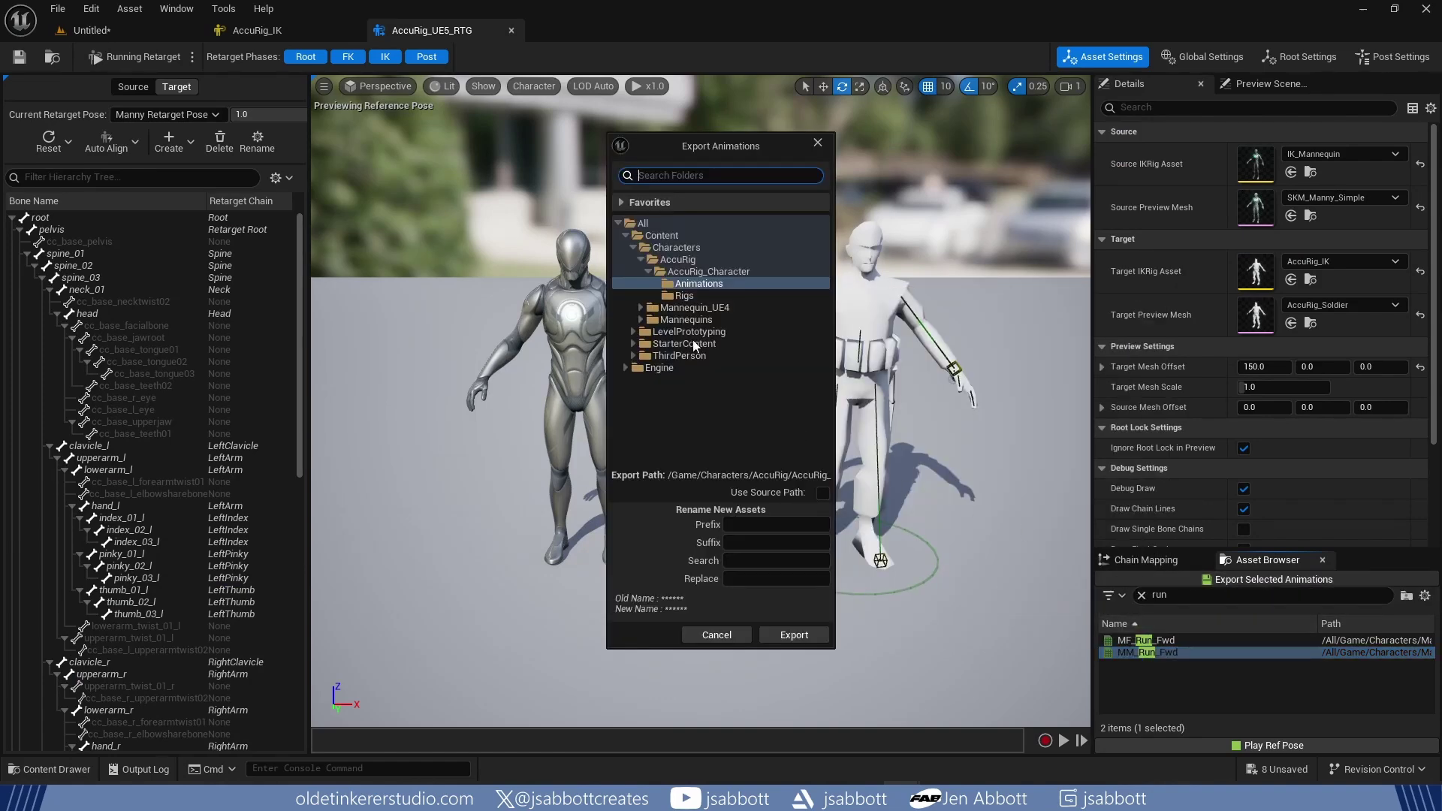
pyautogui.click(794, 636)
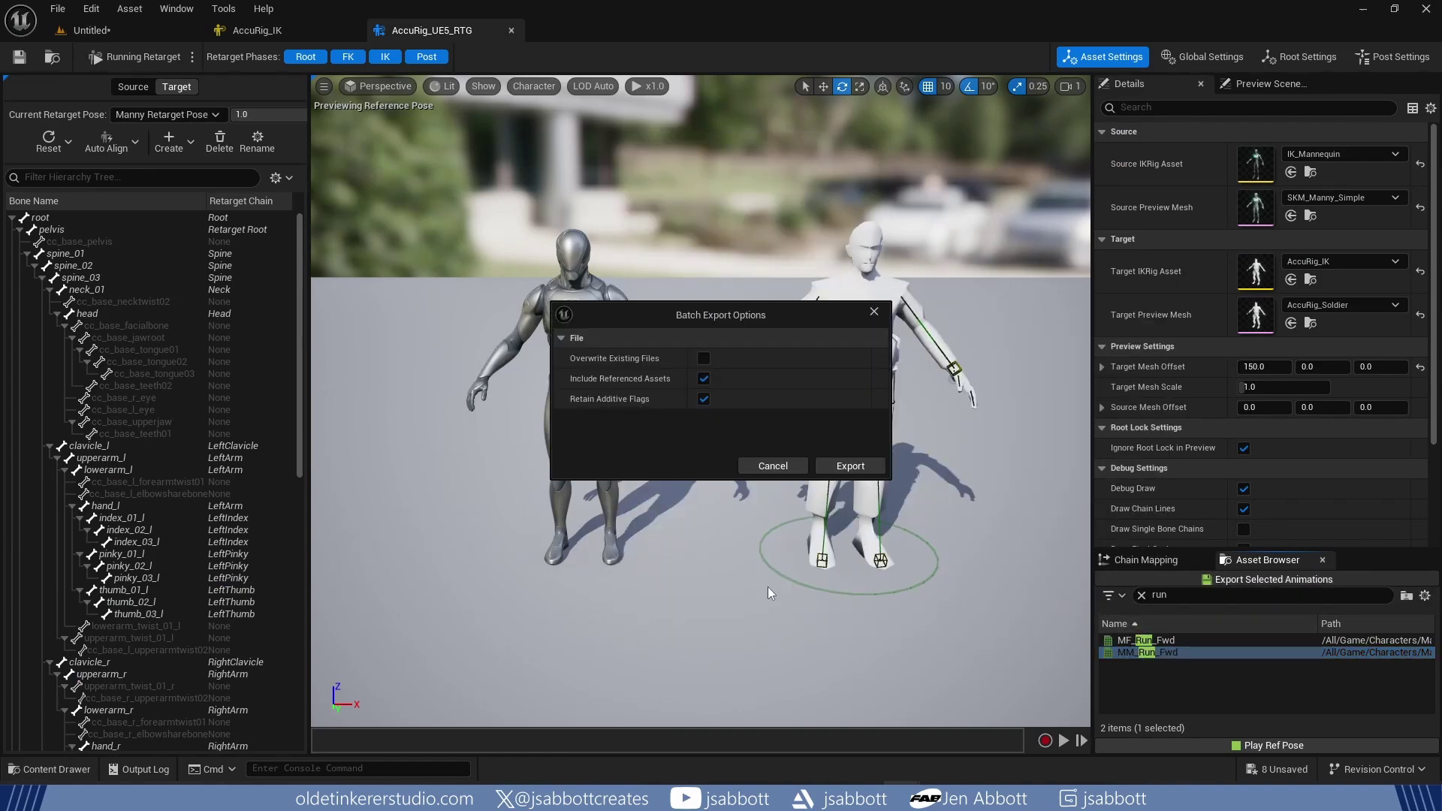
pyautogui.click(847, 464)
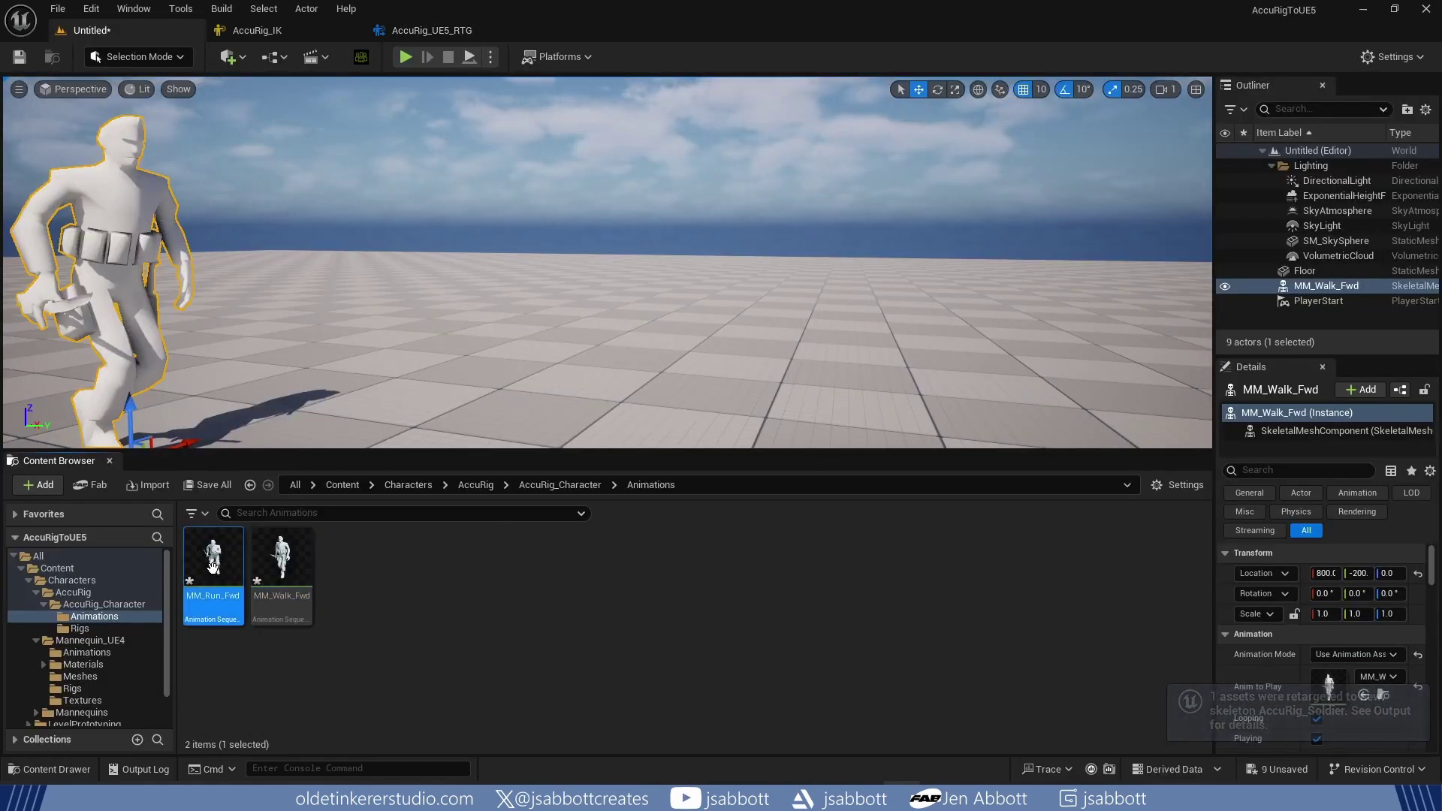
# Step: Place the MM_Run_Fwd soldier in the level and play to watch it run beside the walker
pyautogui.moveTo(234, 548); pyautogui.dragTo(320, 383)
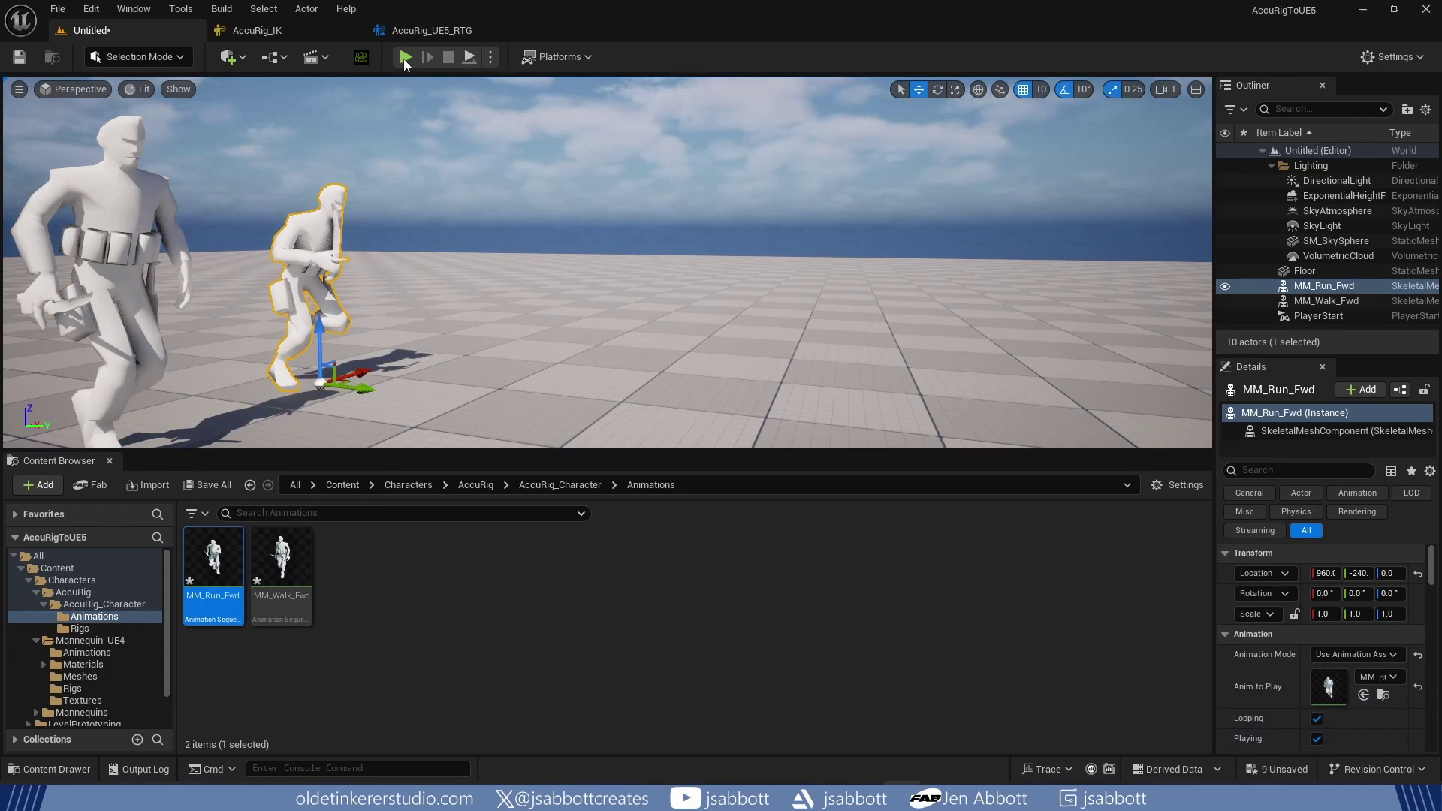
pyautogui.click(405, 58)
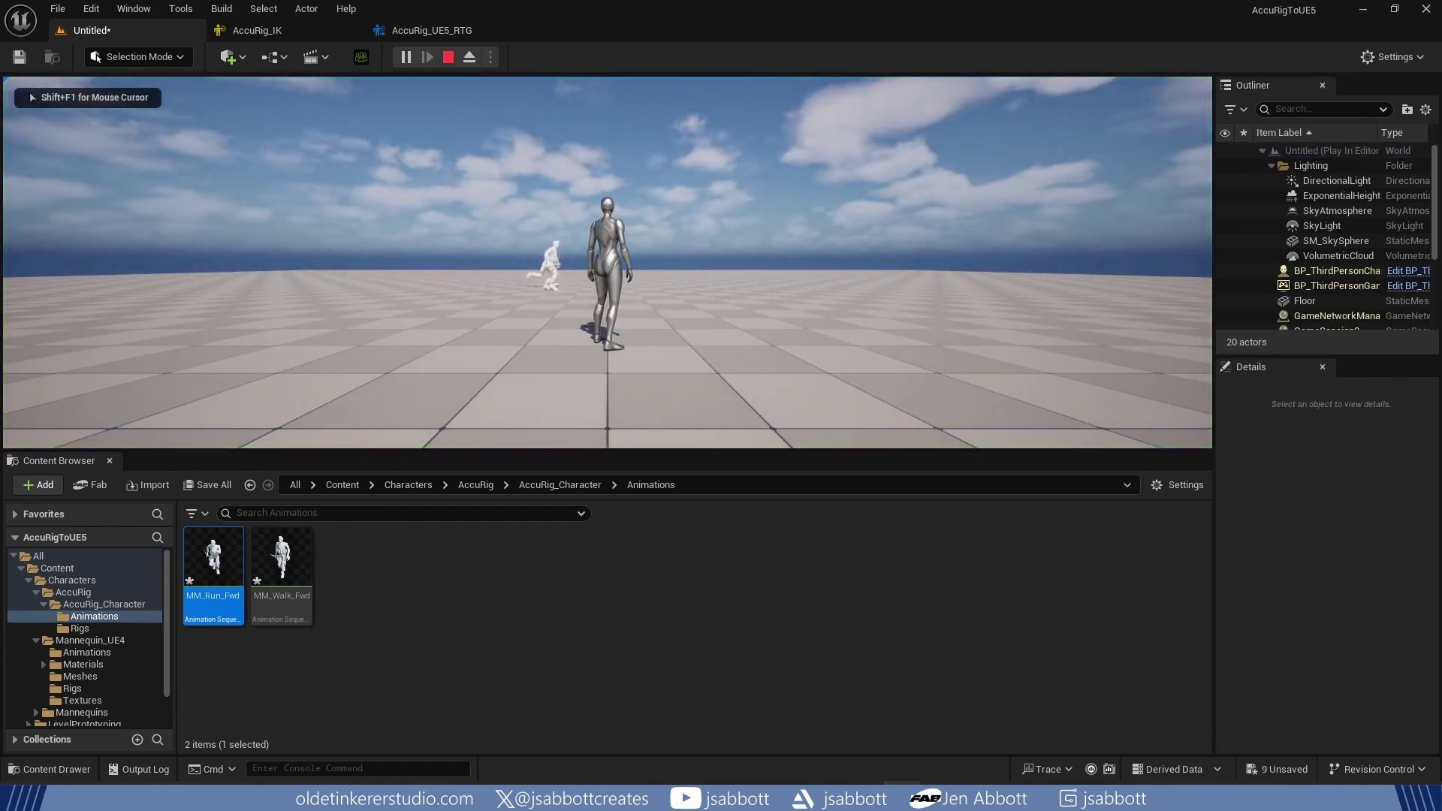
pyautogui.press('w')
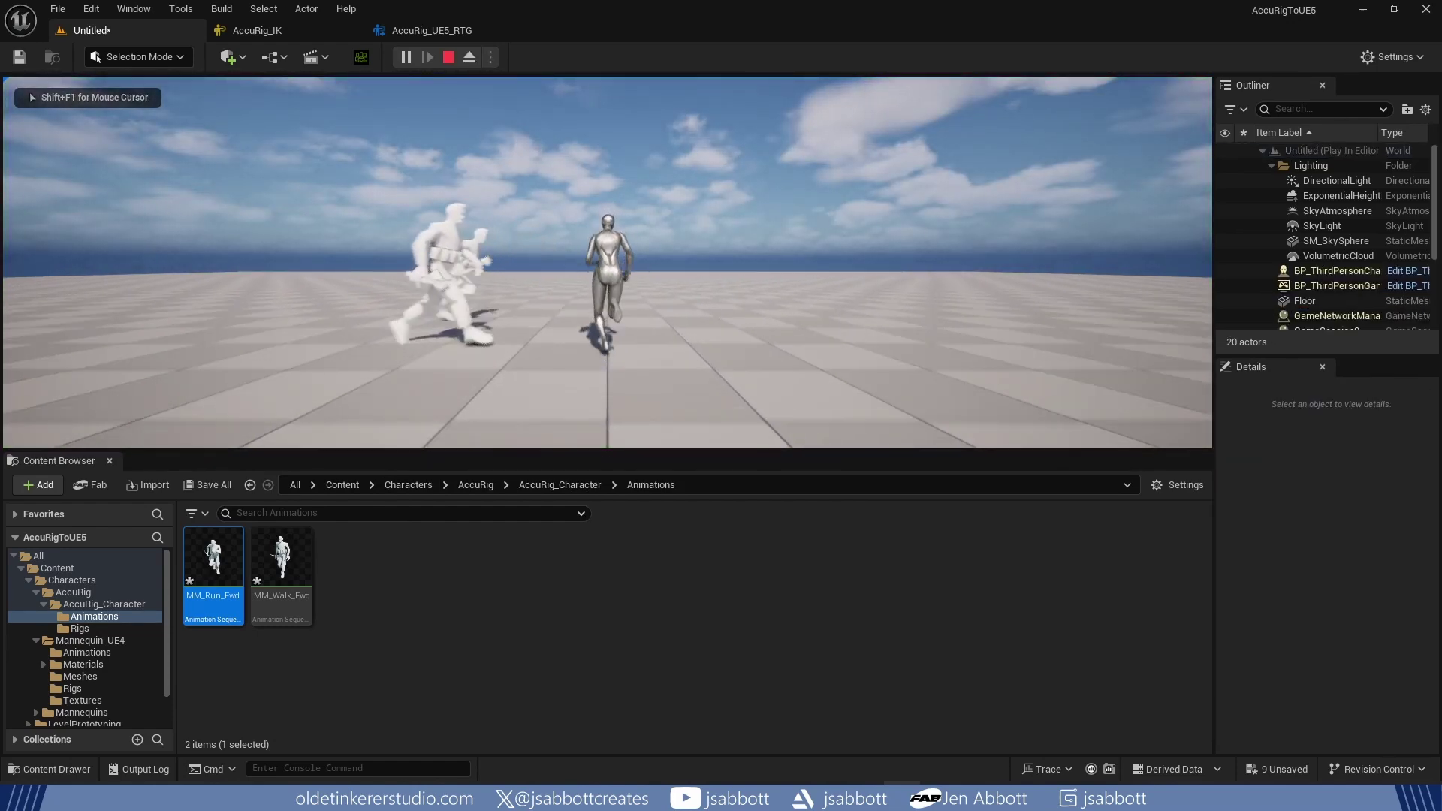